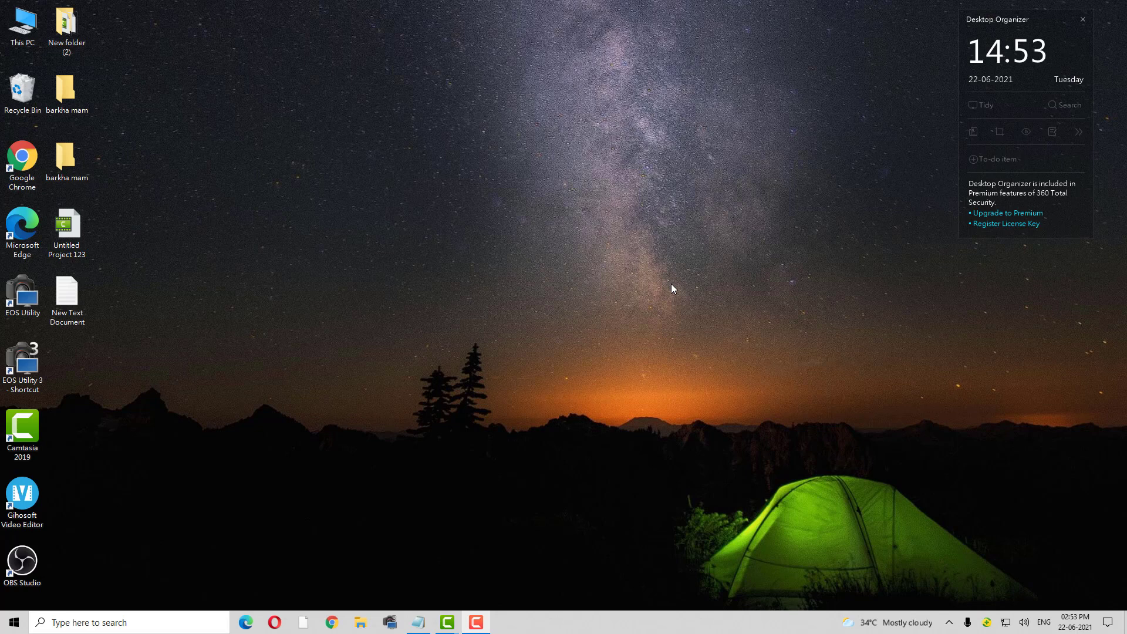
- Open the Ease of Access Center in Control Panel, review its list of settings, and close the window
click(135, 622)
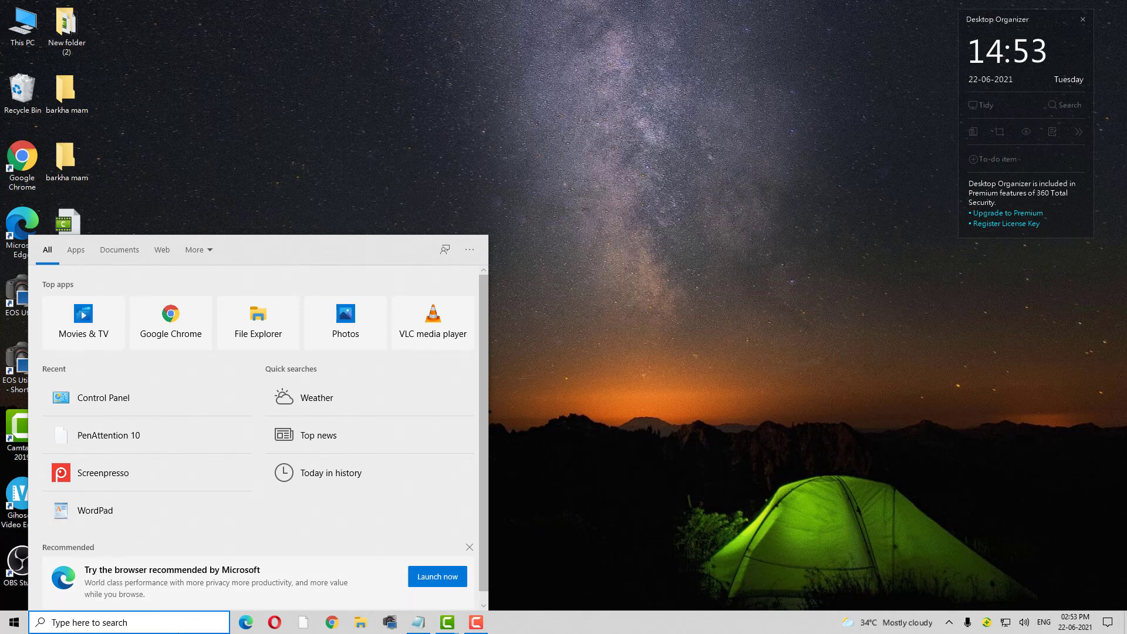
click(99, 399)
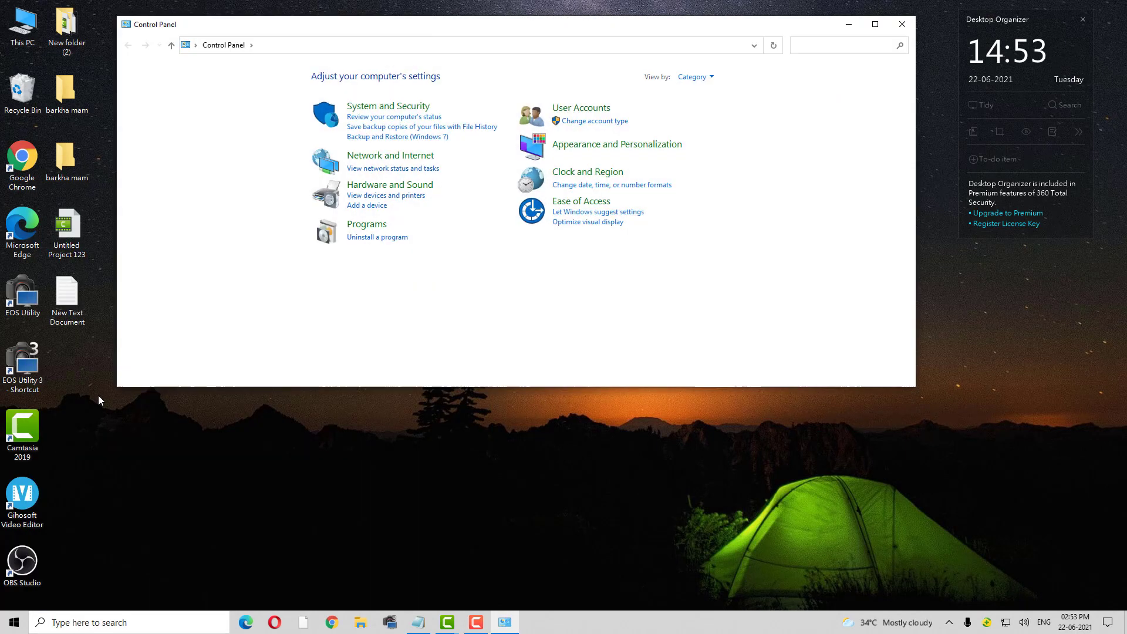
click(575, 206)
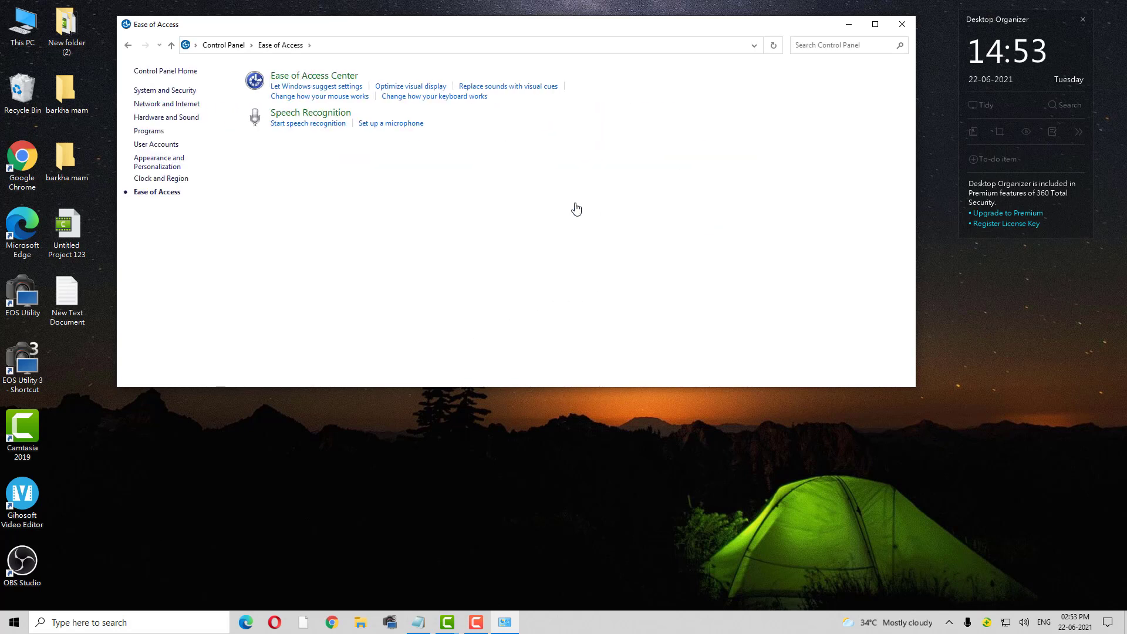
click(287, 76)
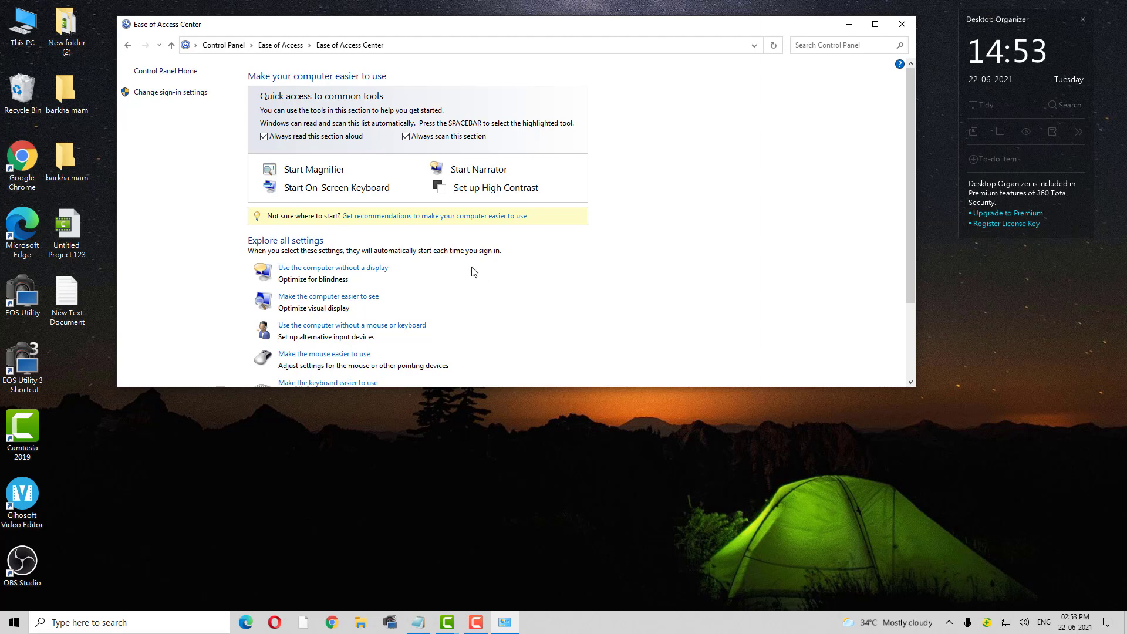
scroll(475, 273, down, 2)
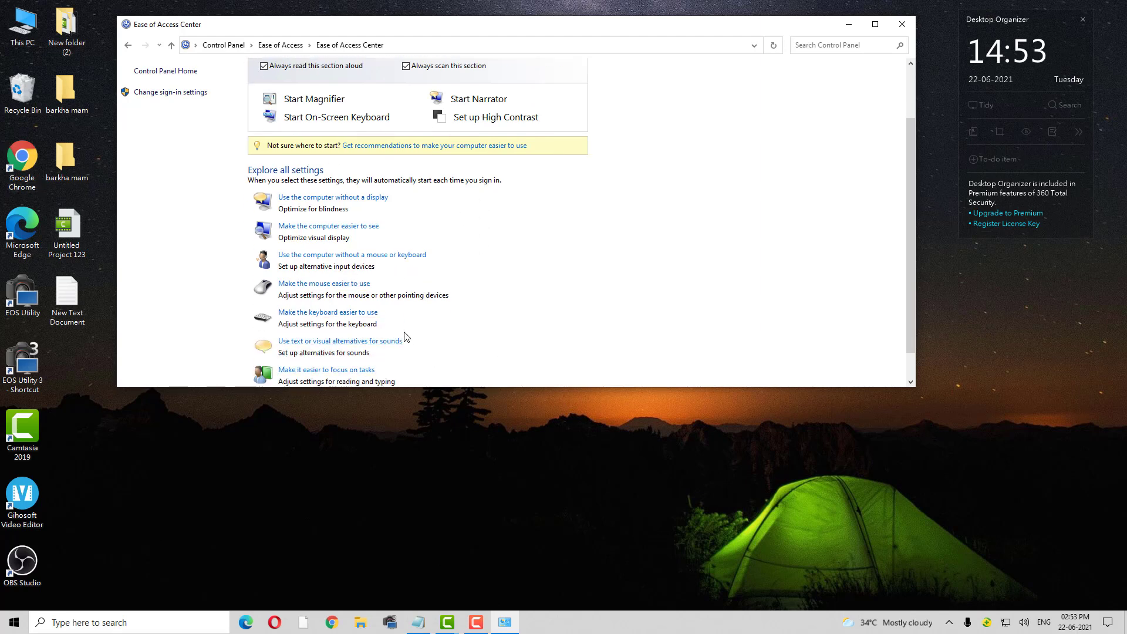
scroll(405, 340, down, 1)
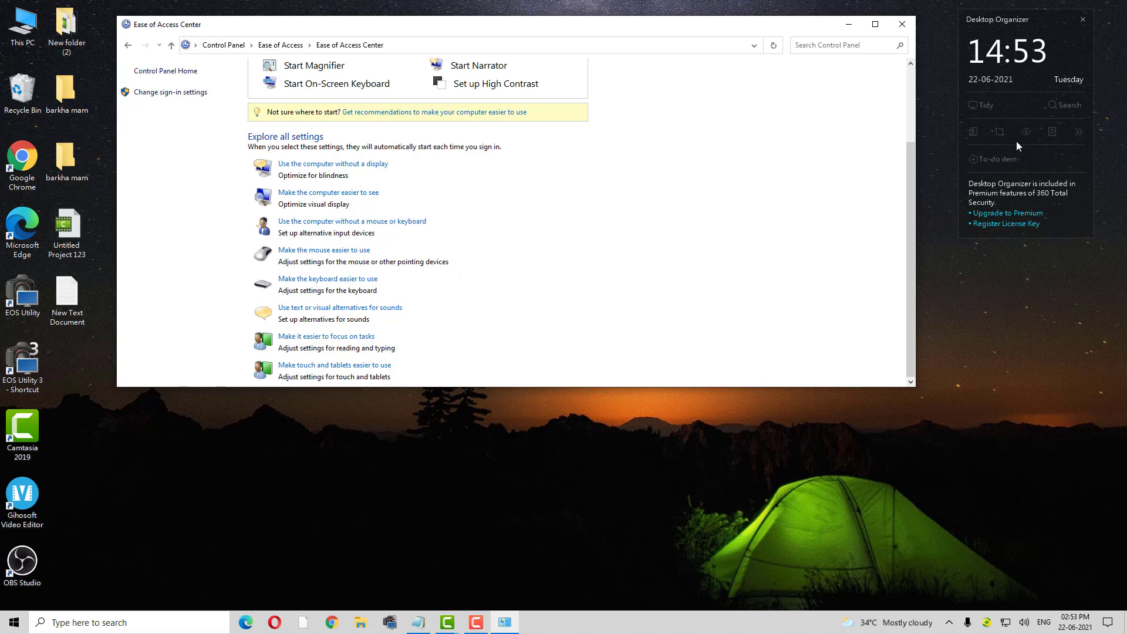
click(902, 24)
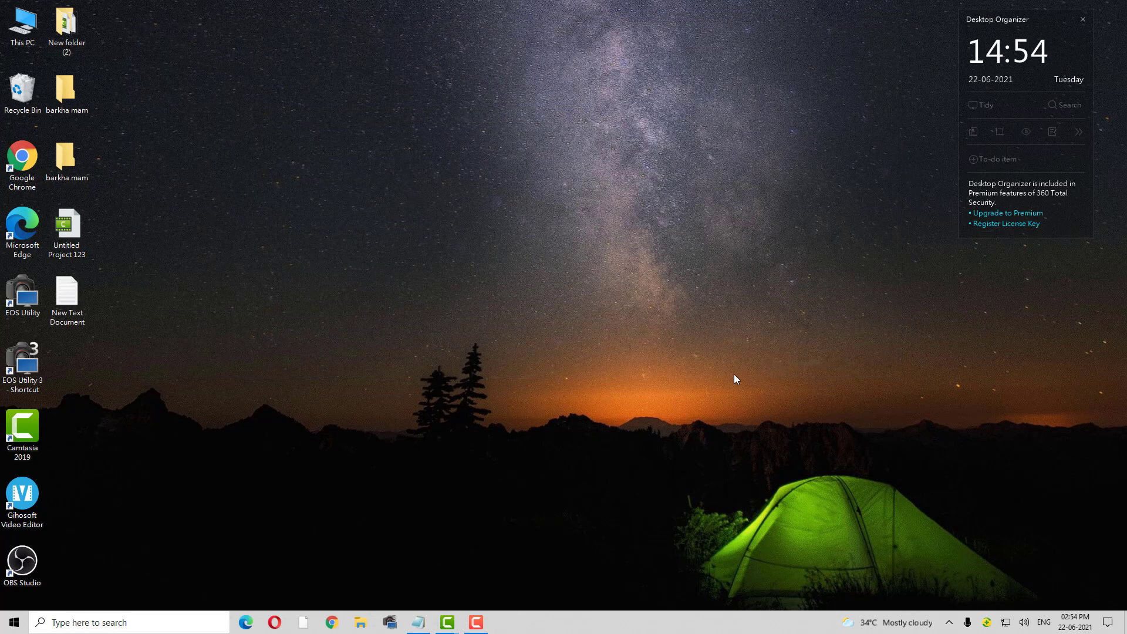
- Open the Ease of Access category in Windows Settings and maximize the window
click(15, 623)
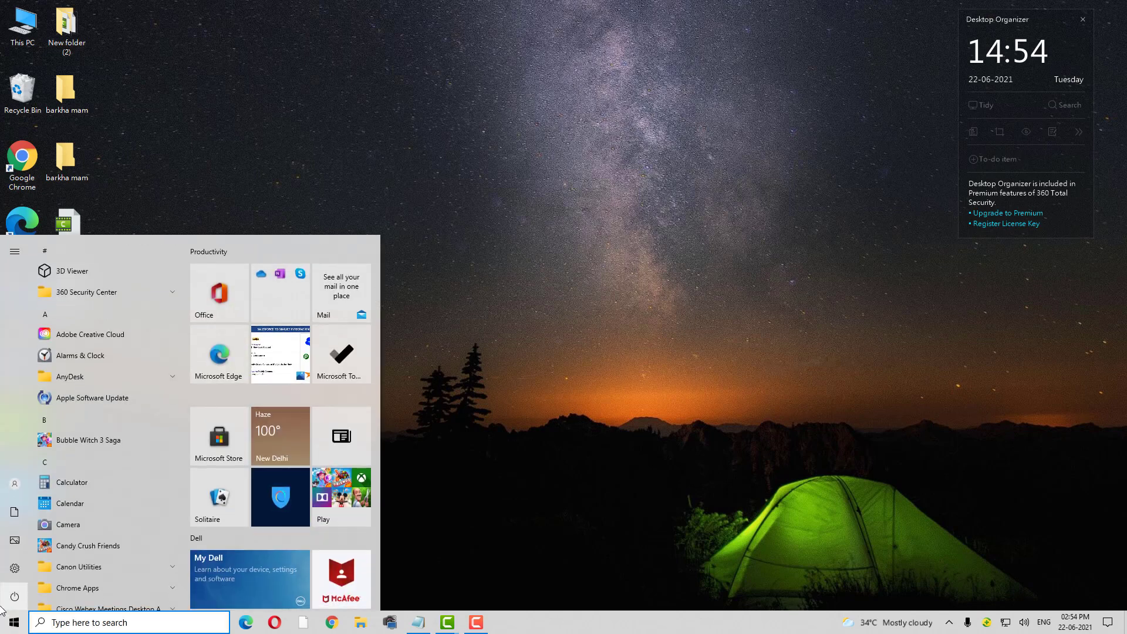
mouse_move(9, 599)
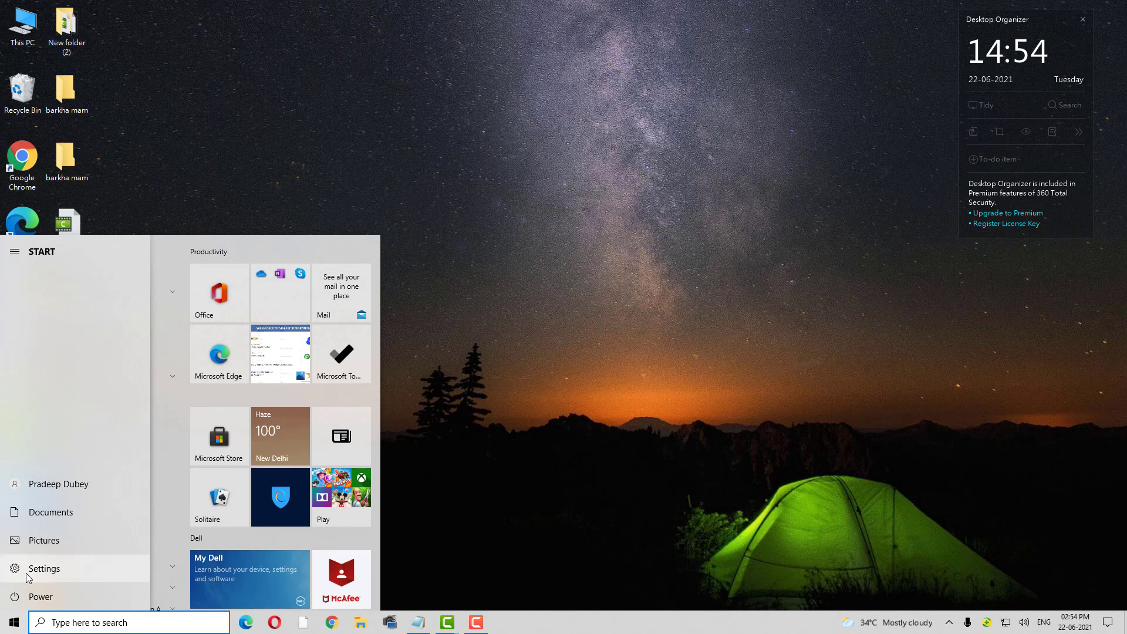
click(28, 577)
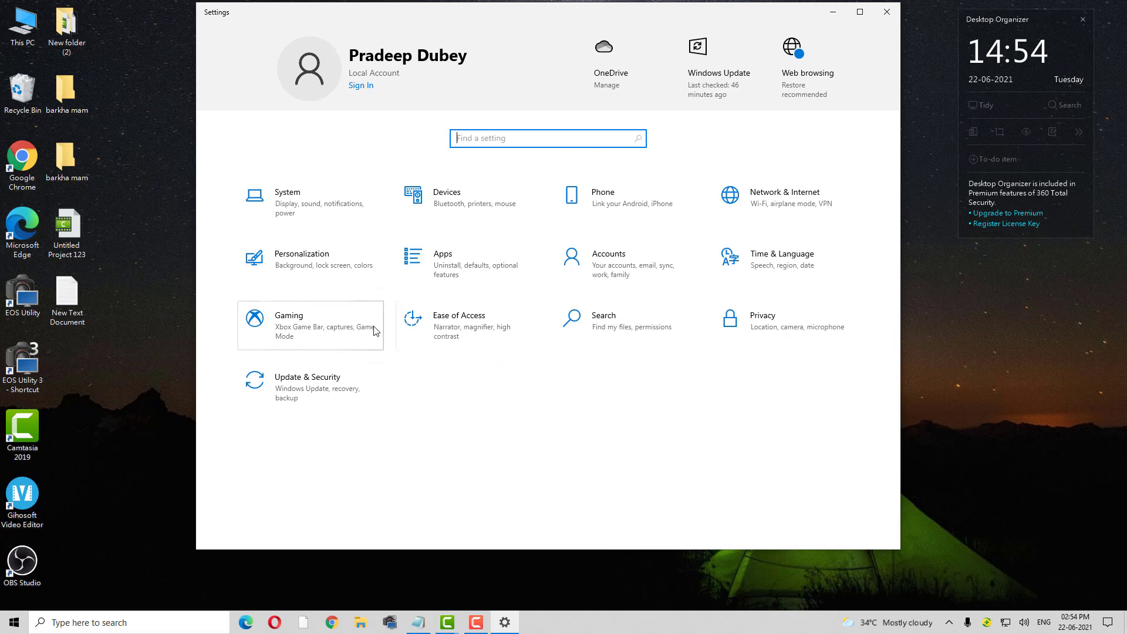
click(437, 330)
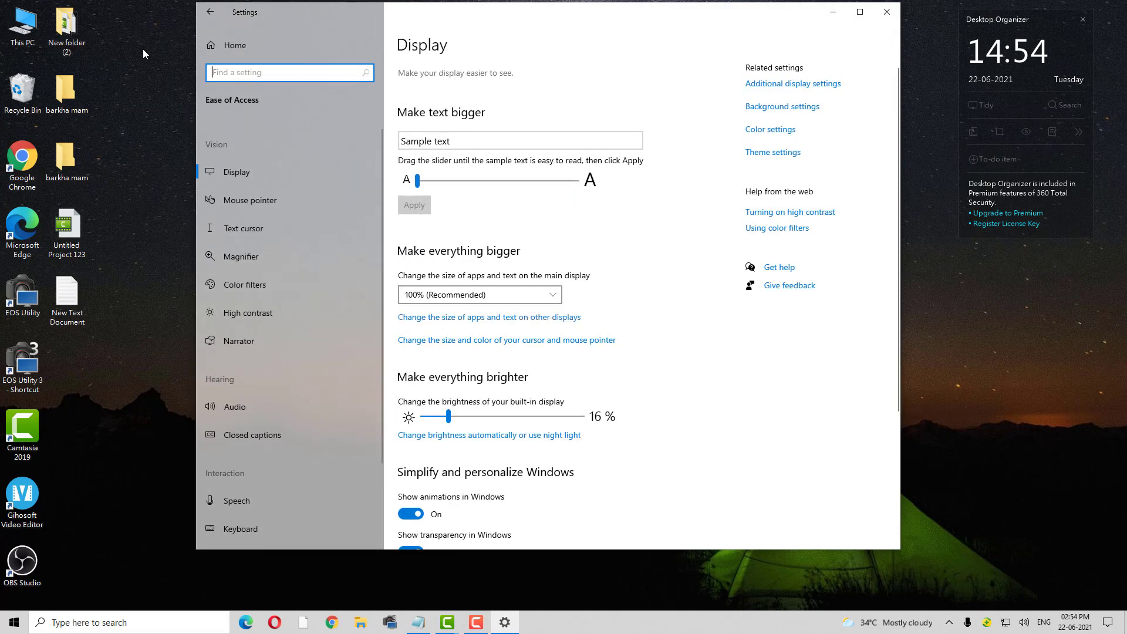
click(860, 12)
- Look through the Ease of Access categories, open the Keyboard page and turn on Sticky Keys
scroll(84, 182, down, 1)
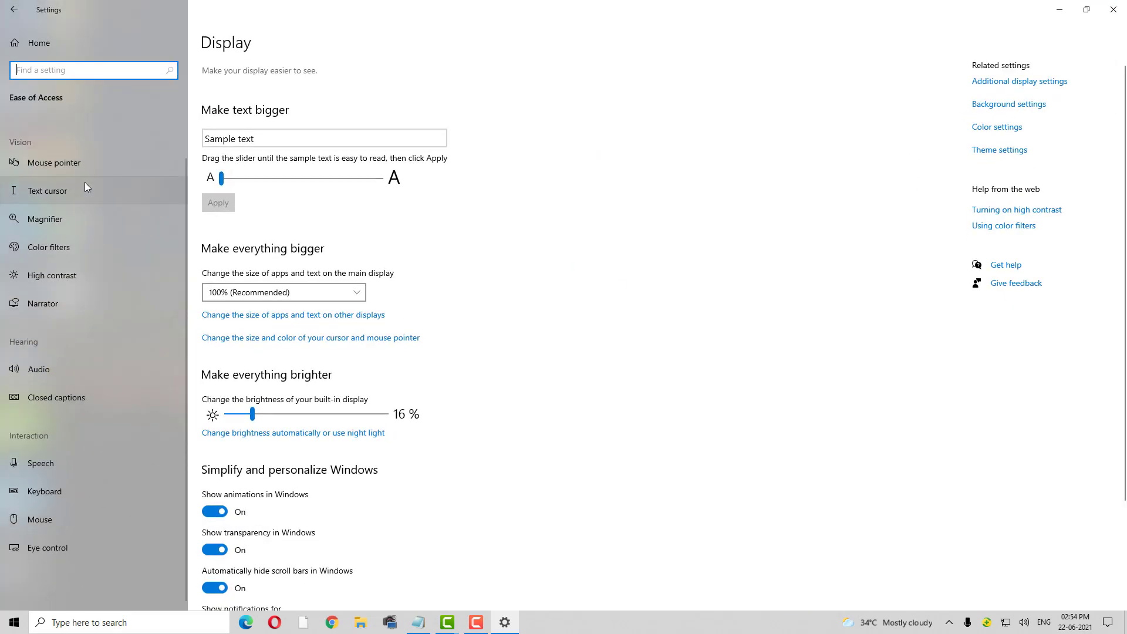
scroll(63, 212, up, 1)
scroll(47, 270, down, 1)
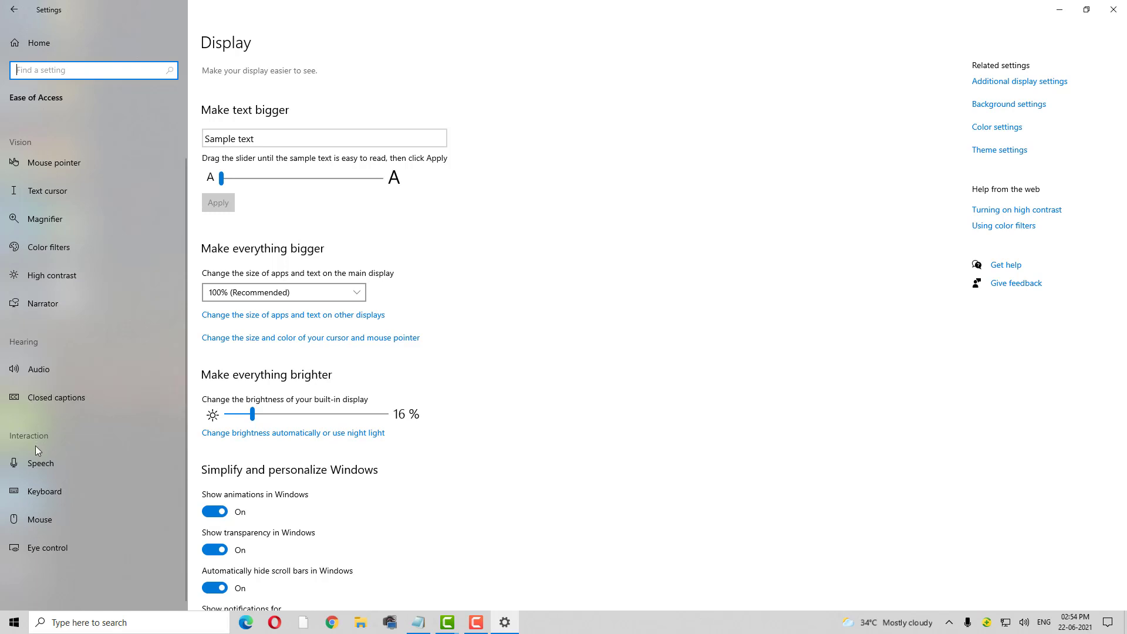
scroll(37, 376, up, 1)
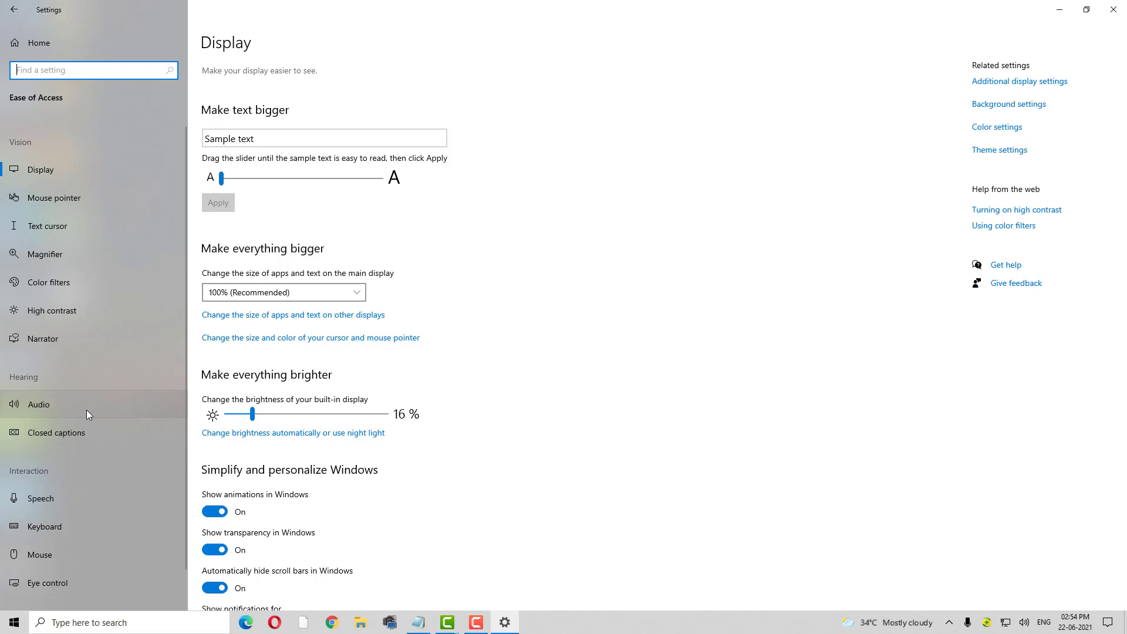
scroll(90, 417, down, 1)
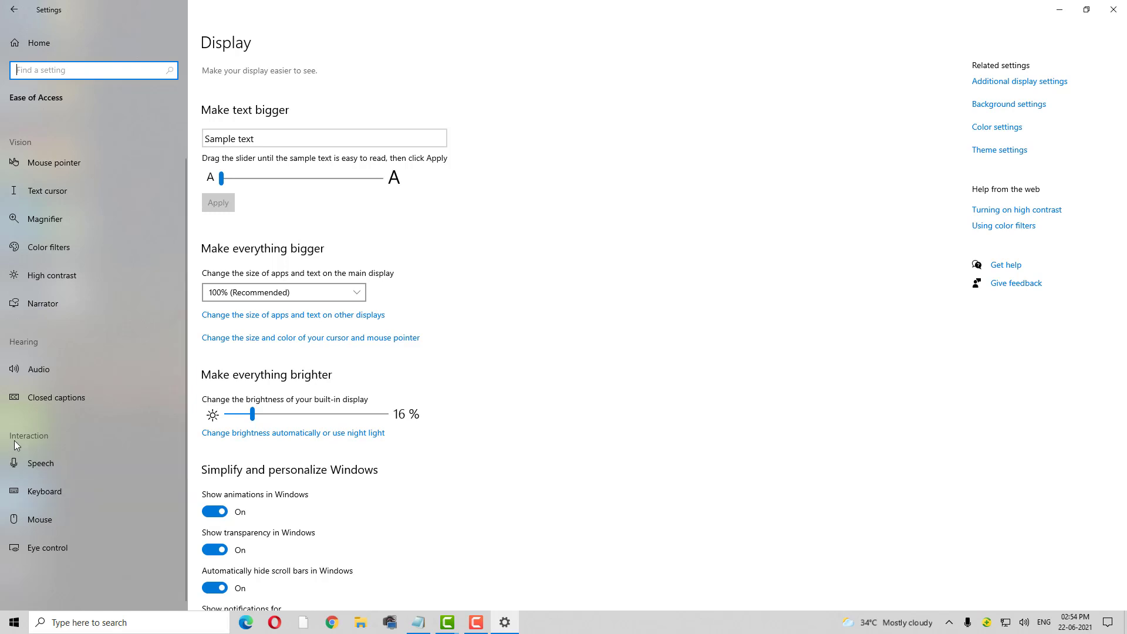
click(36, 495)
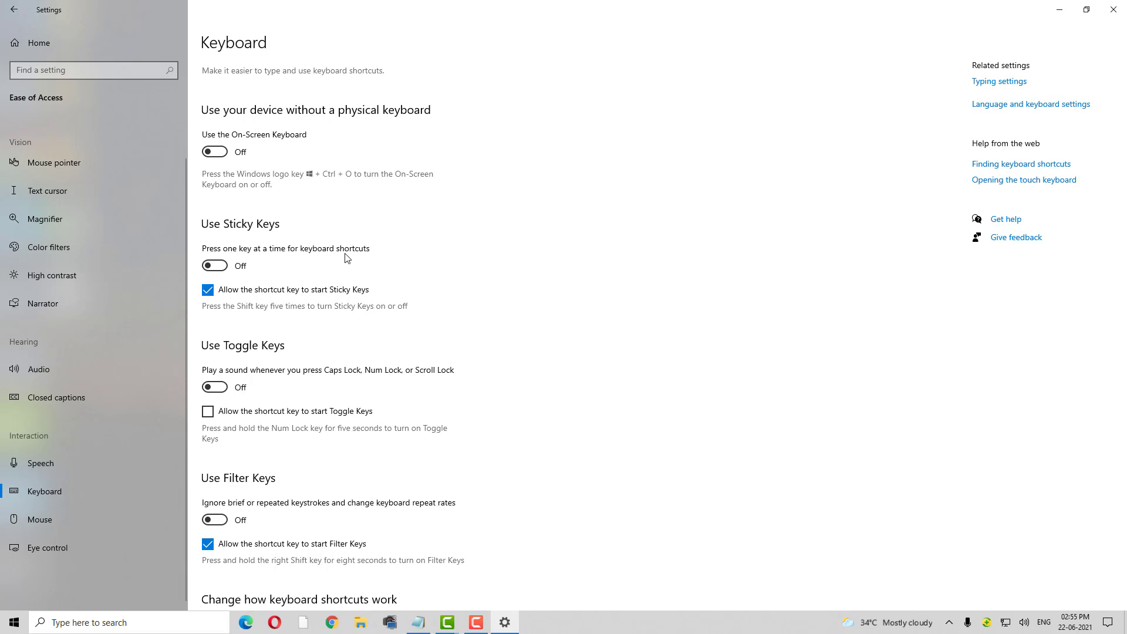
click(210, 268)
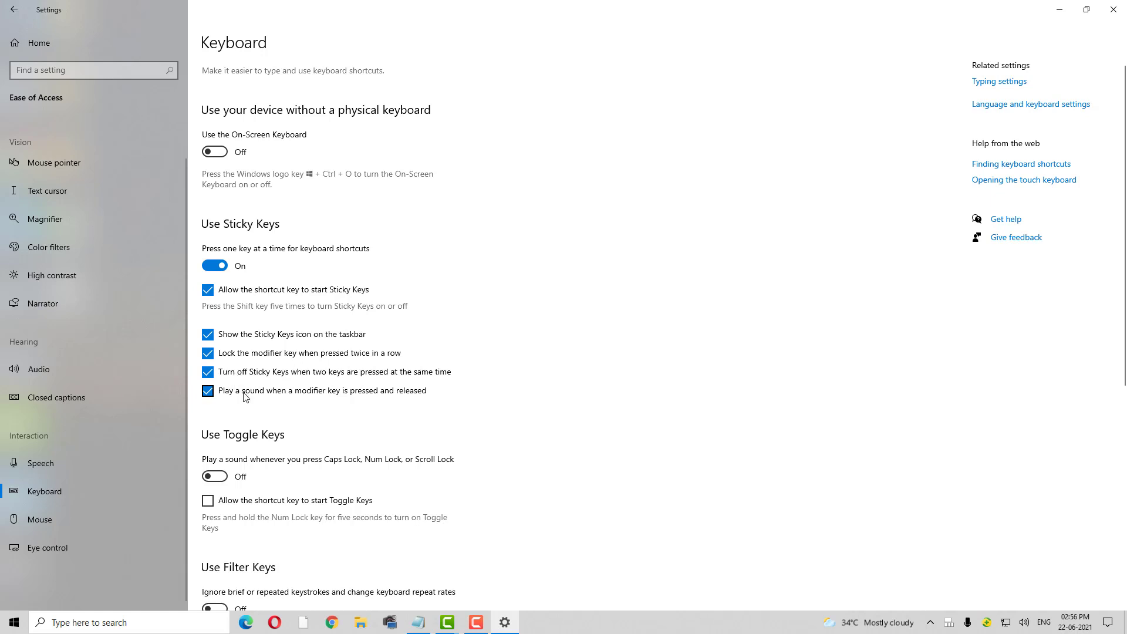
- Switch to the open Notepad document and write "This is magnet brains."
click(418, 627)
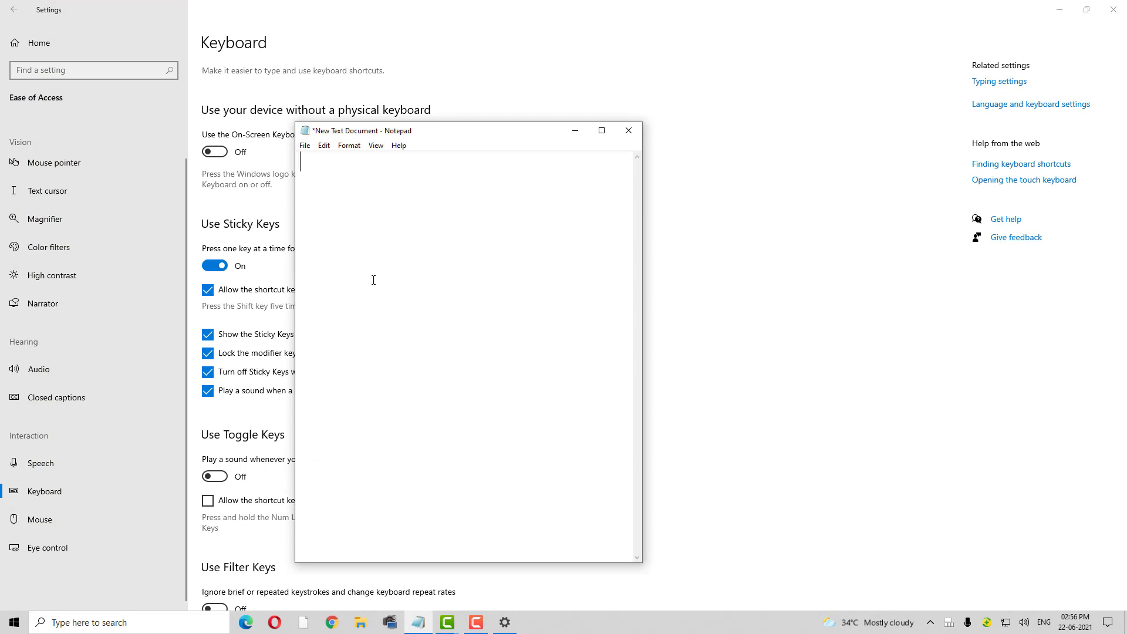
text(This is magnet )
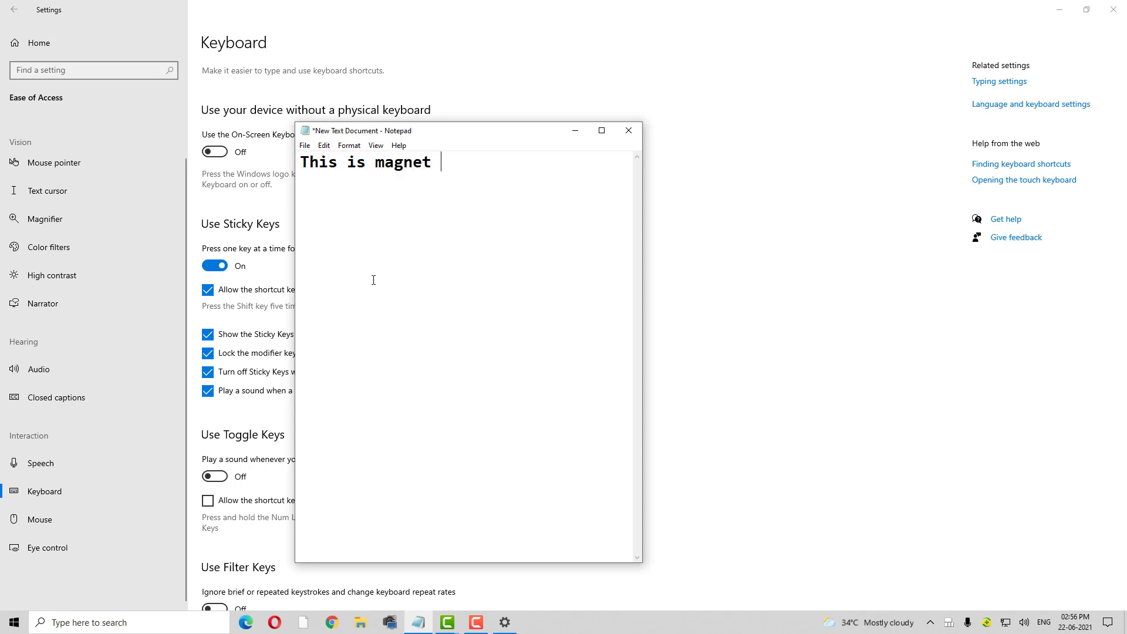
text(brains.)
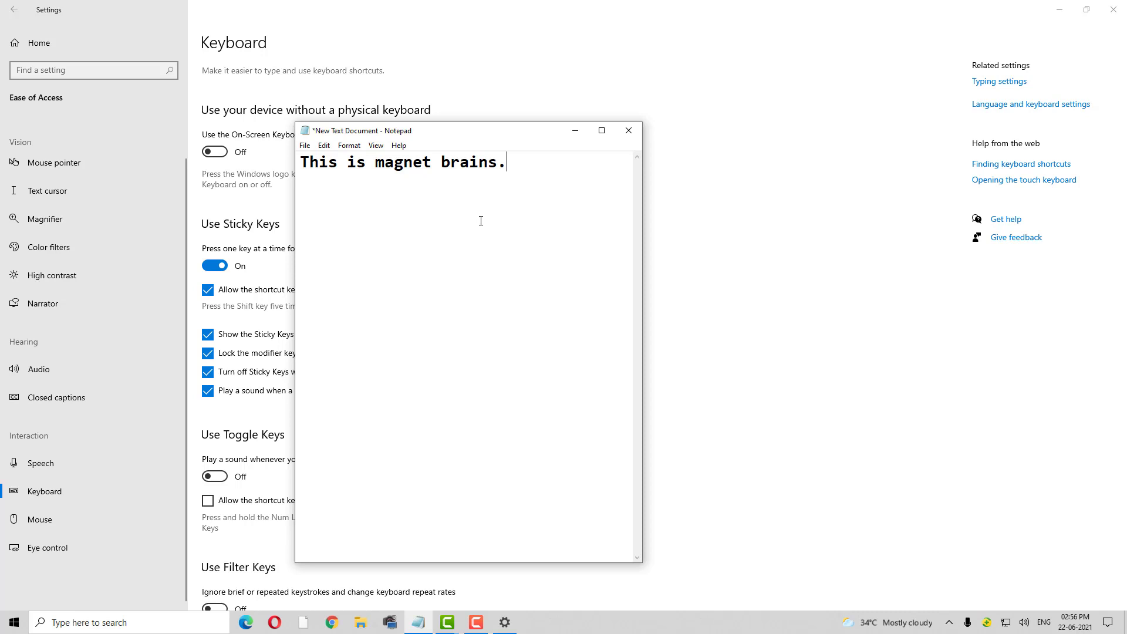
- Try out Sticky Keys by selecting all the Notepad text, deselecting it and selecting it again, and minimize Notepad
key(ctrl+a)
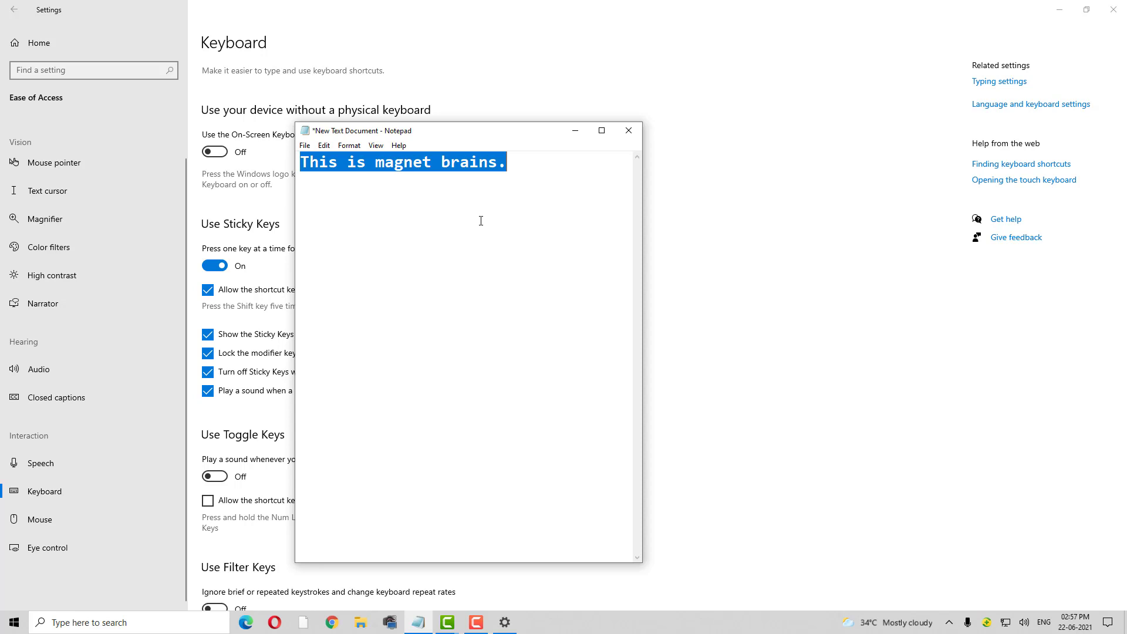
click(569, 182)
key(ctrl+a)
click(575, 132)
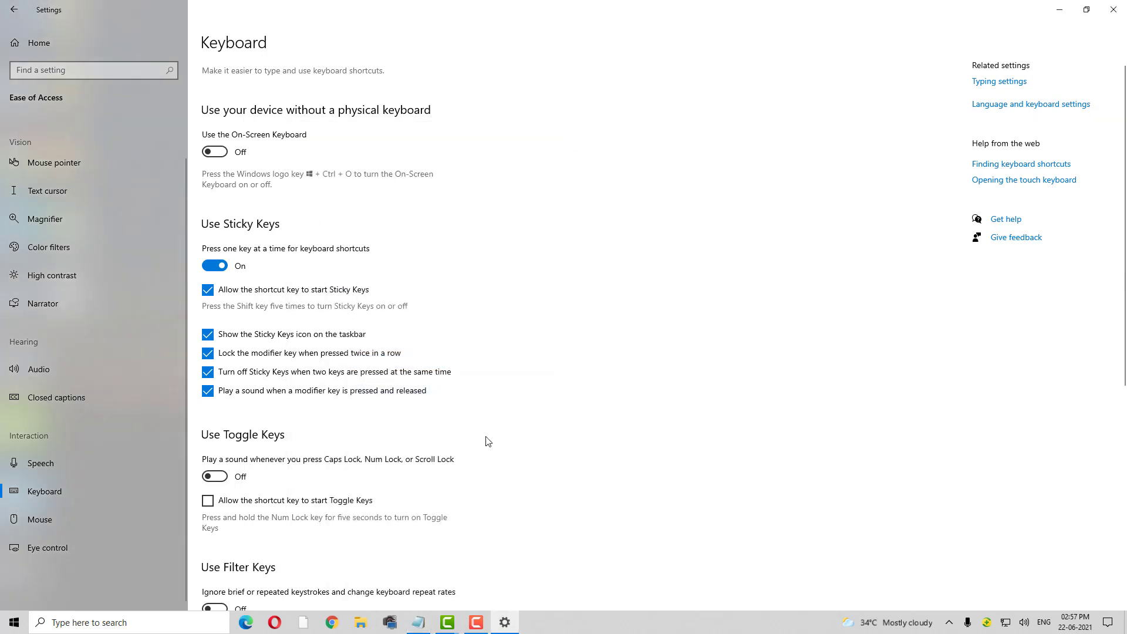
- Turn off Sticky Keys and turn on Toggle Keys on the Keyboard settings page
click(212, 266)
scroll(304, 358, down, 2)
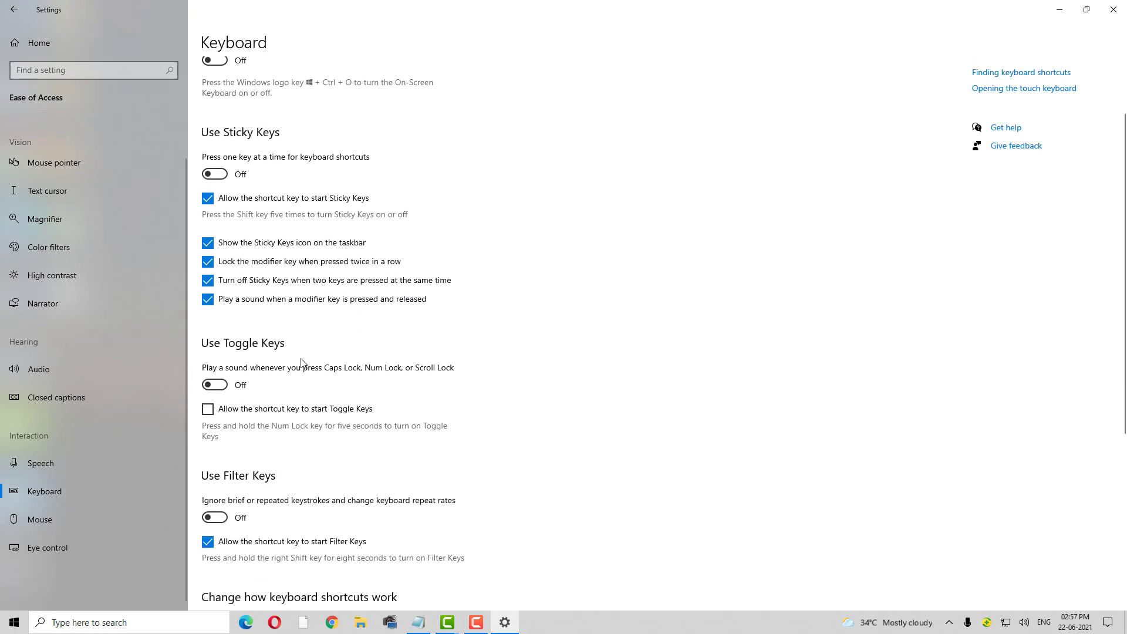
scroll(253, 349, down, 2)
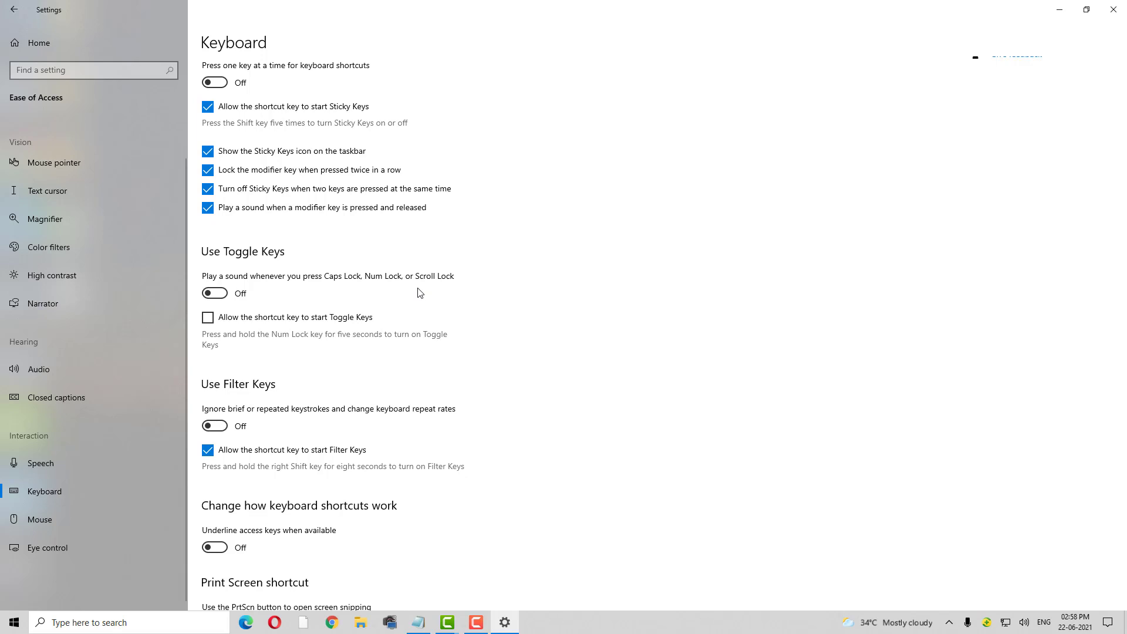
click(208, 294)
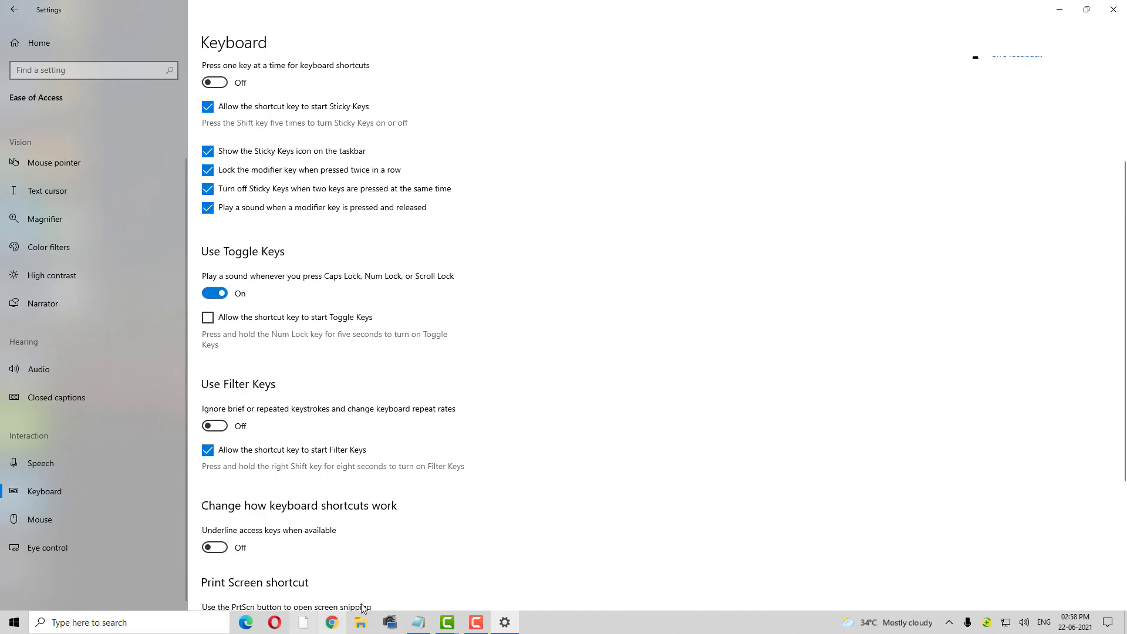
- Switch to Notepad, add the line "WELCOME here" below the existing sentence and start a new line
click(418, 622)
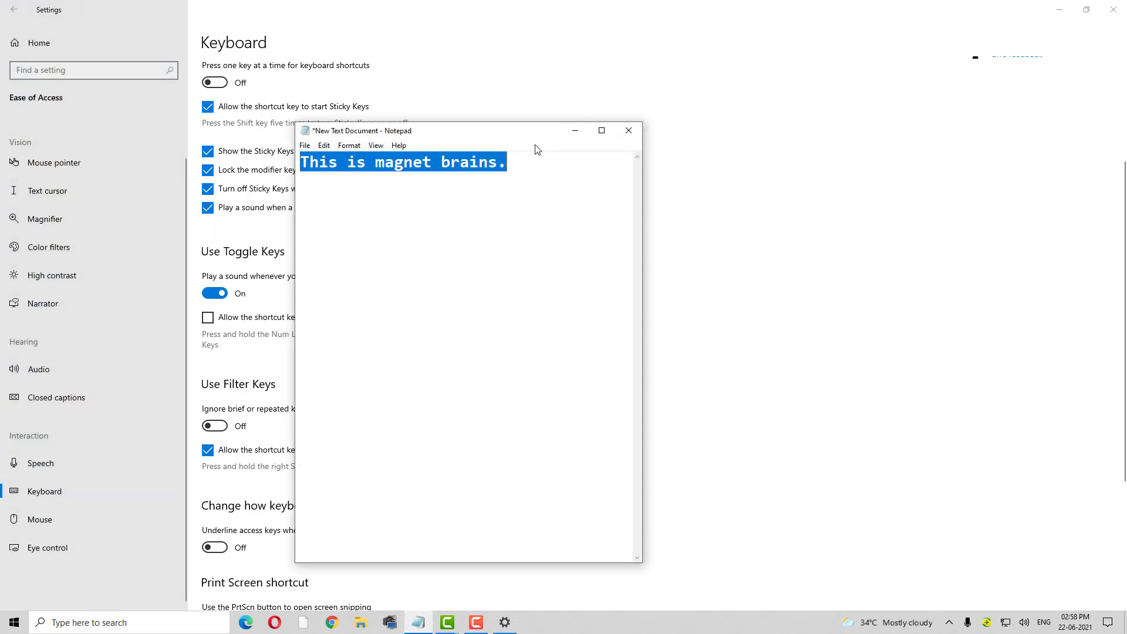
click(536, 166)
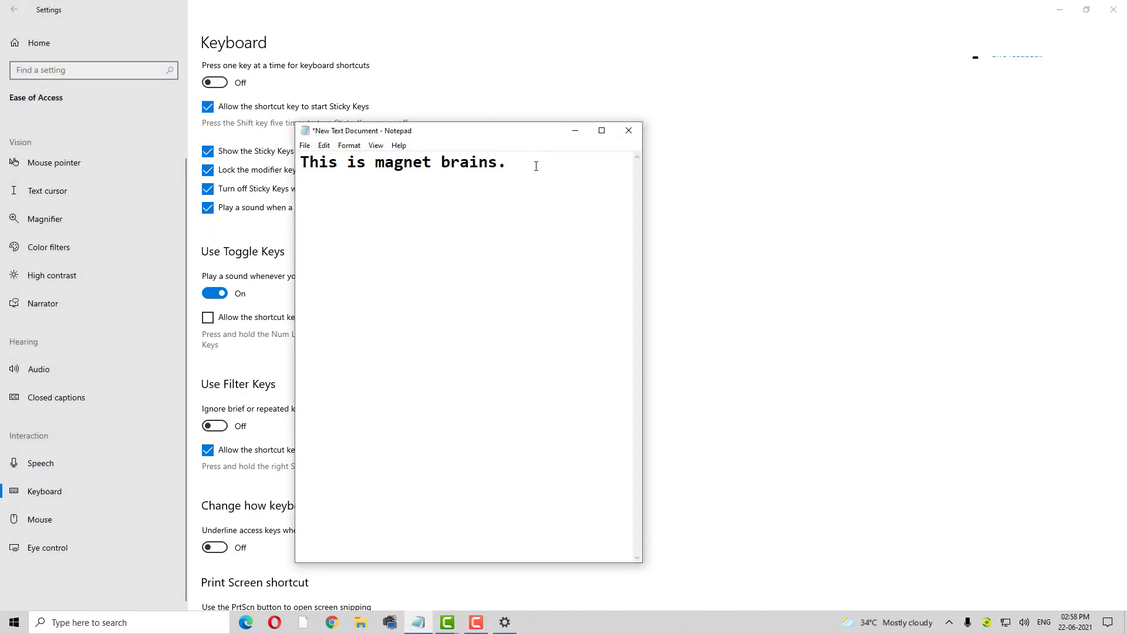
key(Return)
text(WELCOME)
text(here)
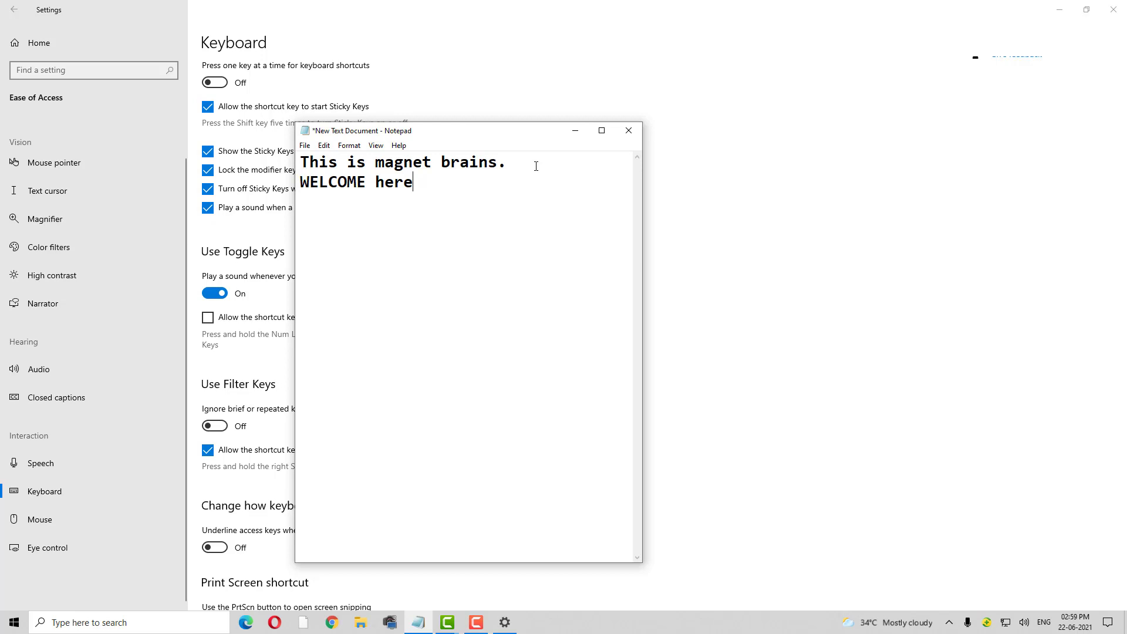
key(Return)
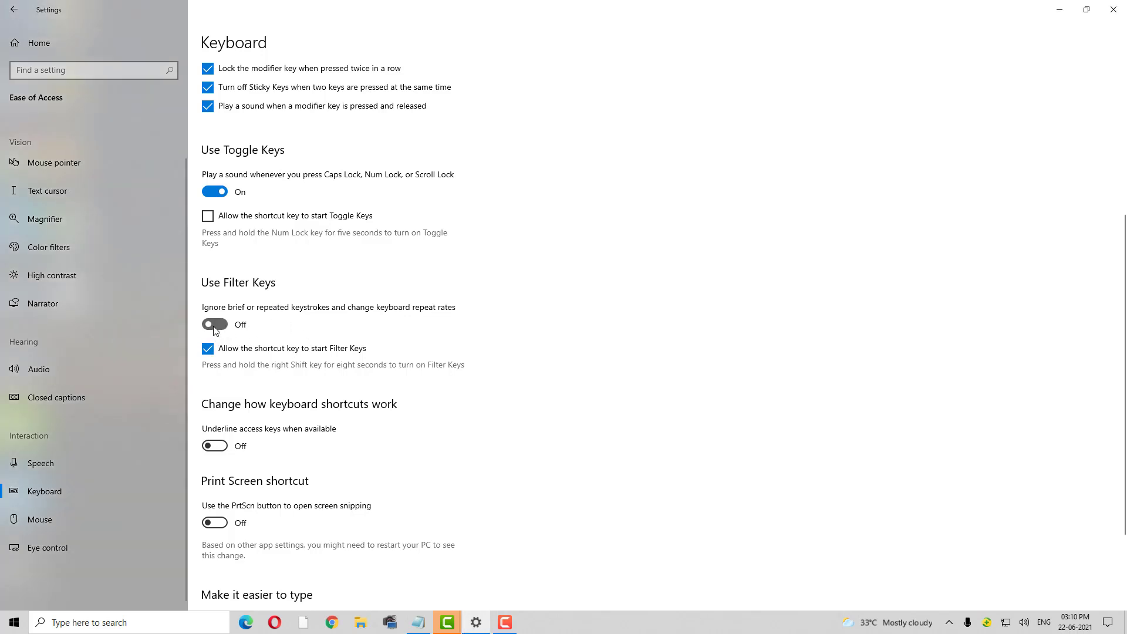
- Turn on Filter Keys on the Keyboard settings page
click(215, 325)
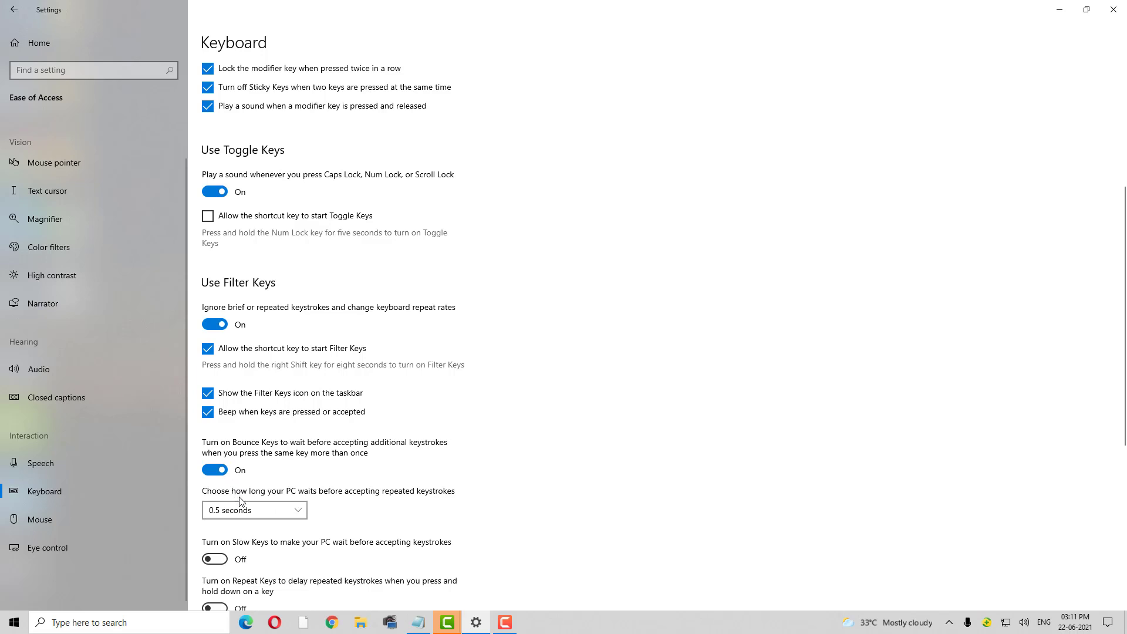
- Switch to Notepad and delete the third line's text, the word ending in repeated l's
click(418, 627)
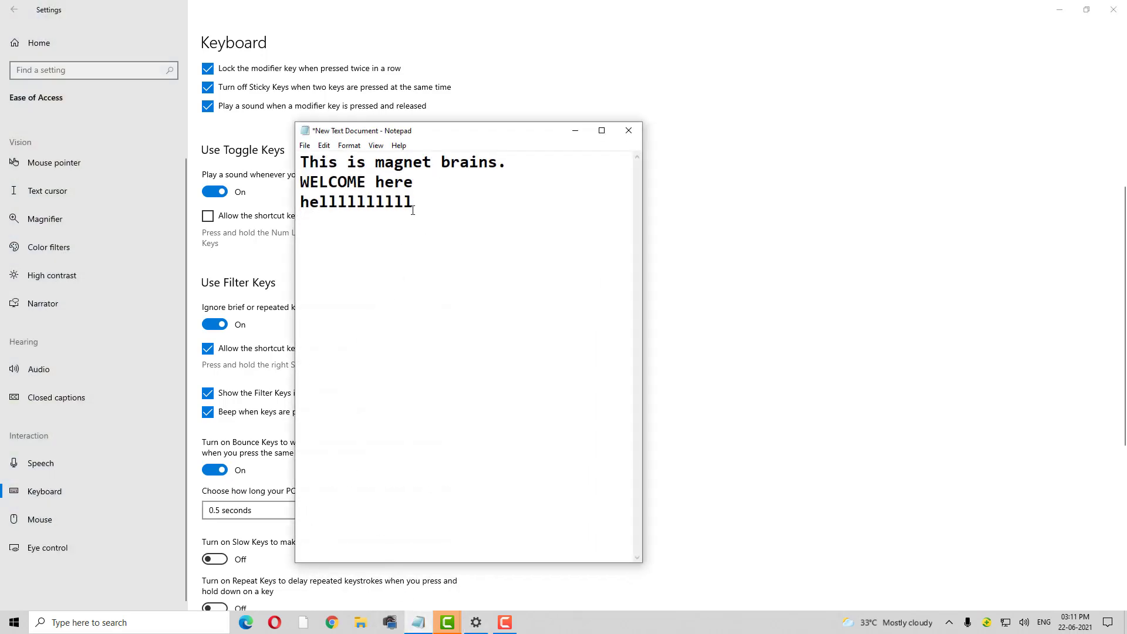
drag(413, 210, 301, 176)
click(418, 622)
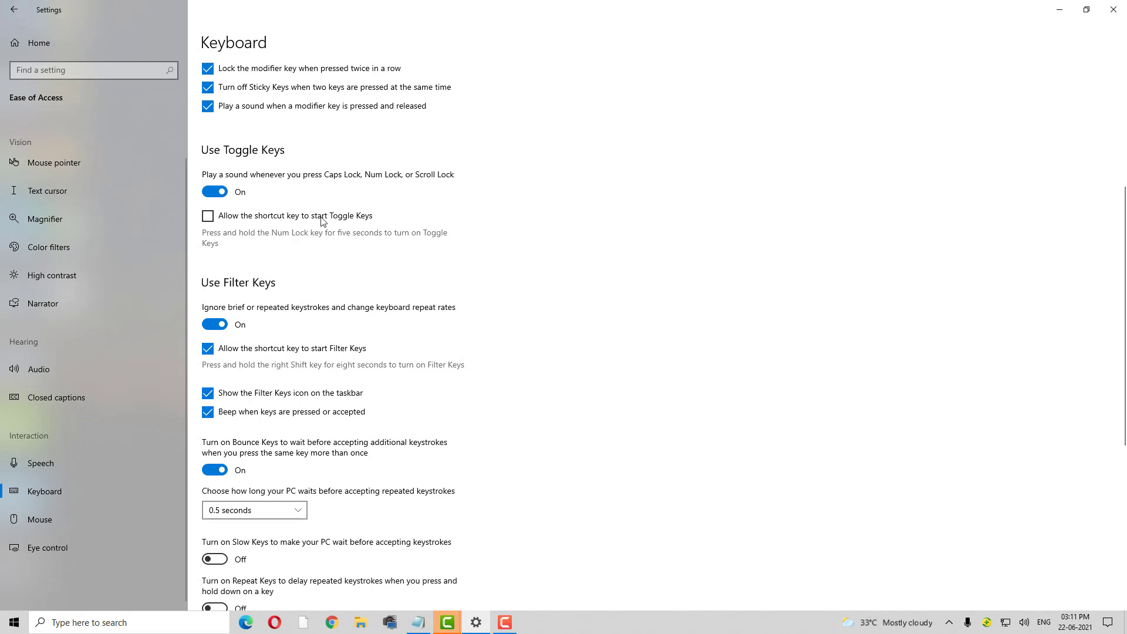
click(419, 622)
drag(420, 209, 292, 215)
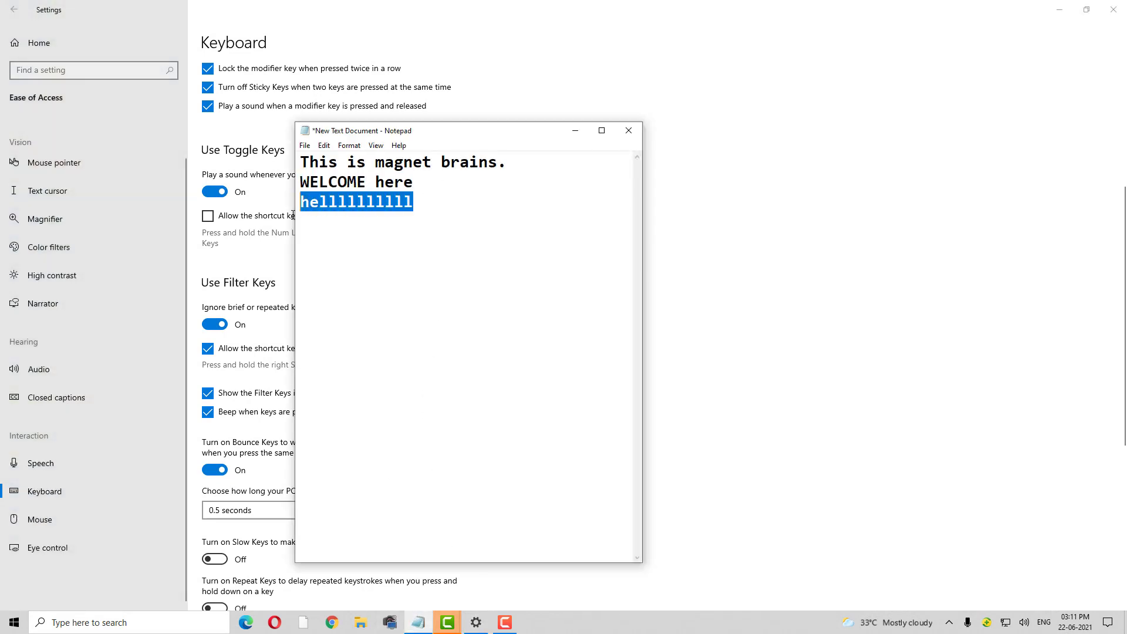
key(BackSpace)
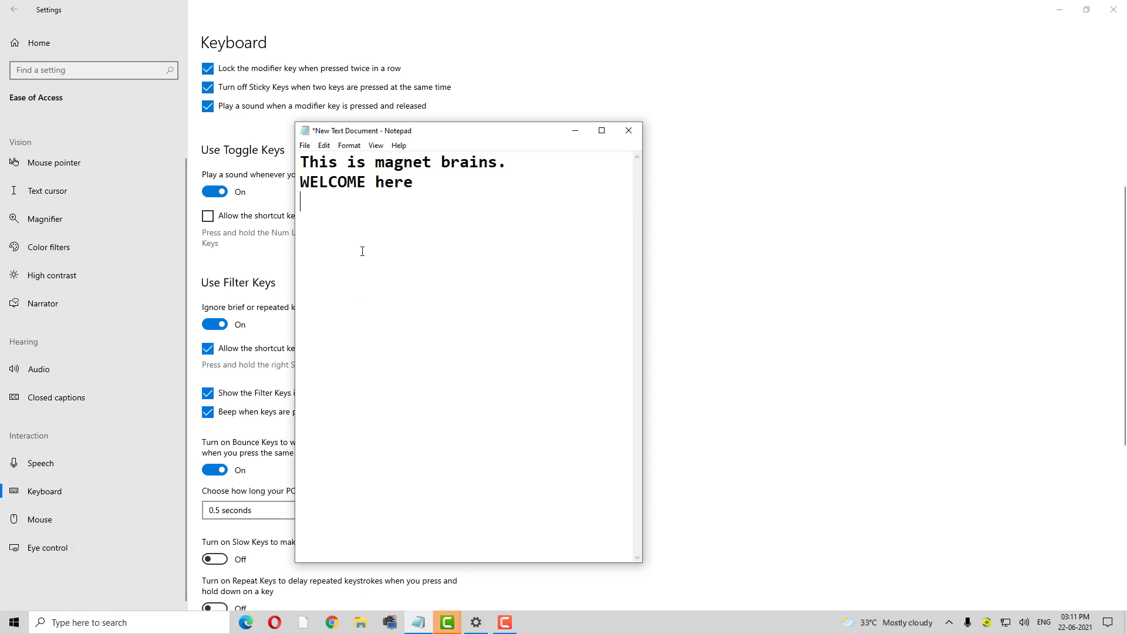
- Try out Filter Keys by writing "hiiiiii" on the third line of the note and "g" on the line below
text(hiii)
text(iii)
key(Return)
text(g)
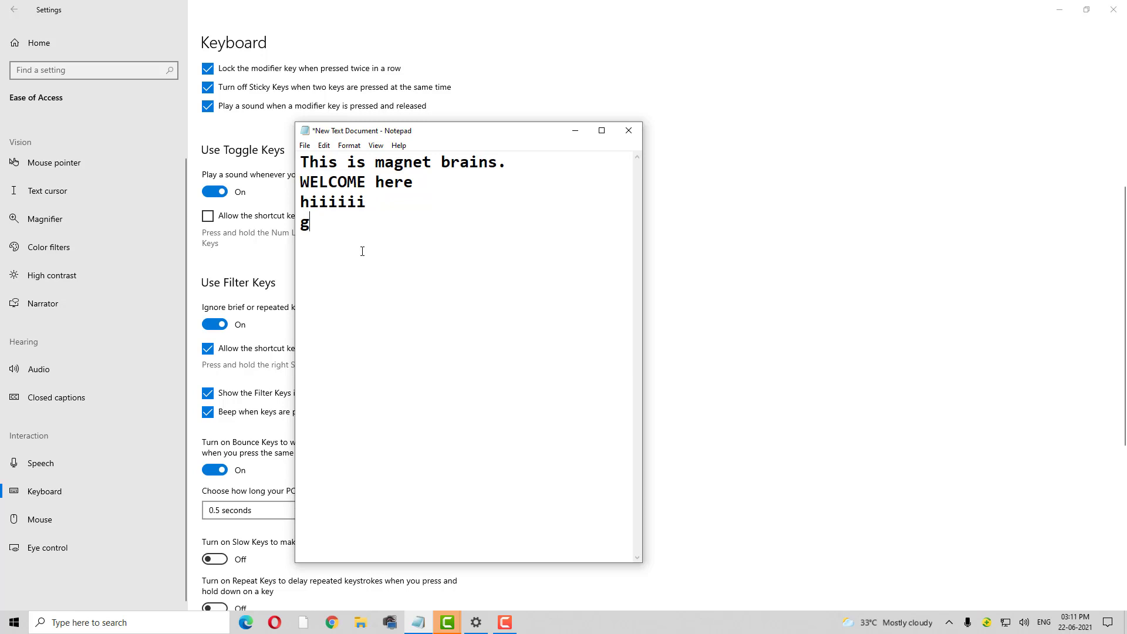
- Complete the note's fourth line as "ggg", and remove both Filter Keys test lines before minimizing Notepad
text(gg)
drag(329, 232, 295, 205)
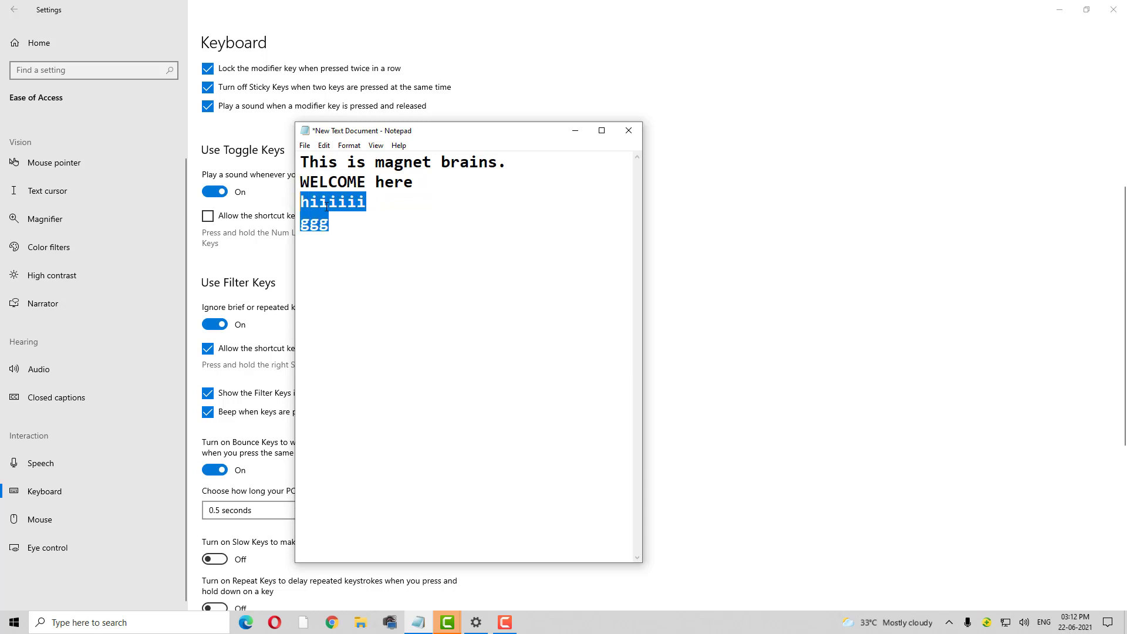
key(BackSpace)
click(574, 131)
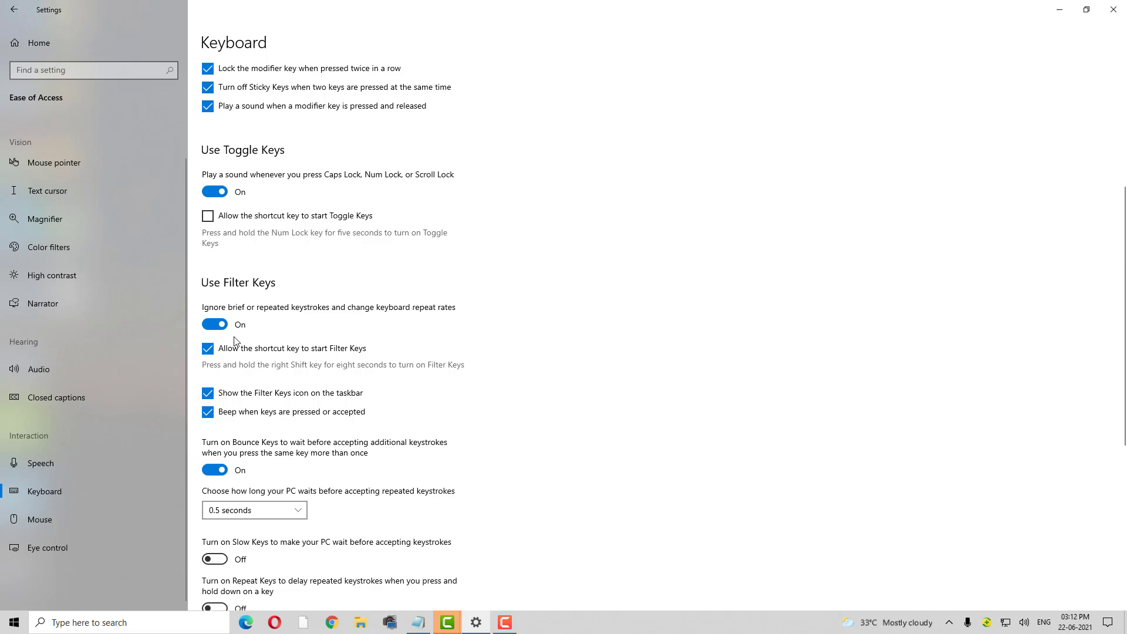
- Turn off both Toggle Keys and Filter Keys on the Keyboard settings page
scroll(294, 379, up, 5)
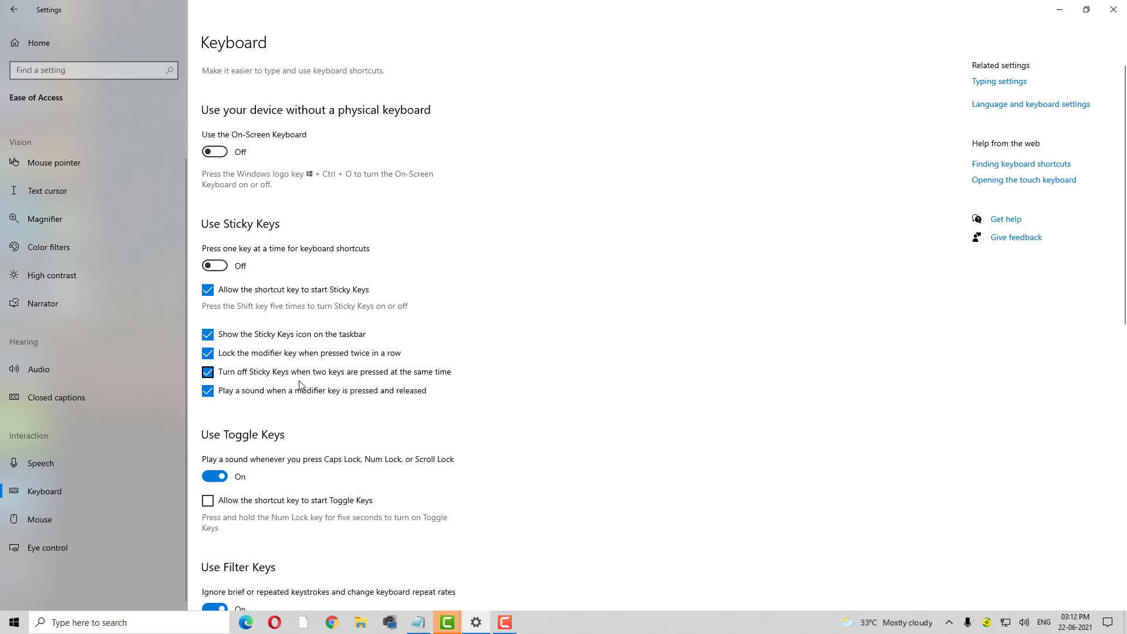
scroll(297, 382, down, 3)
scroll(300, 385, up, 3)
scroll(208, 354, down, 3)
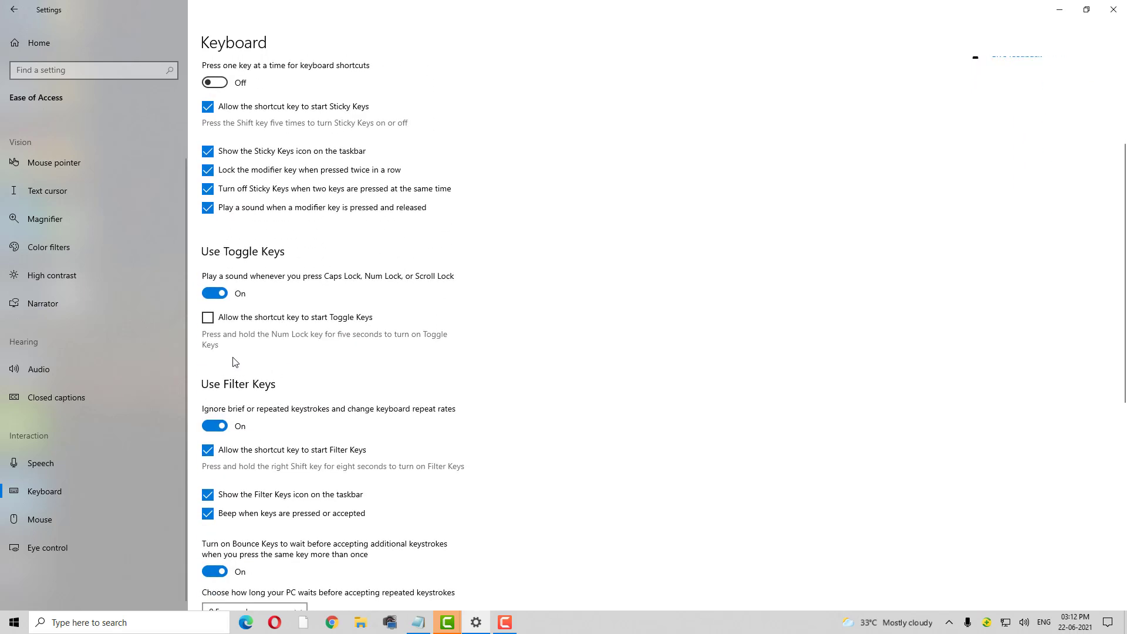
click(207, 294)
click(215, 426)
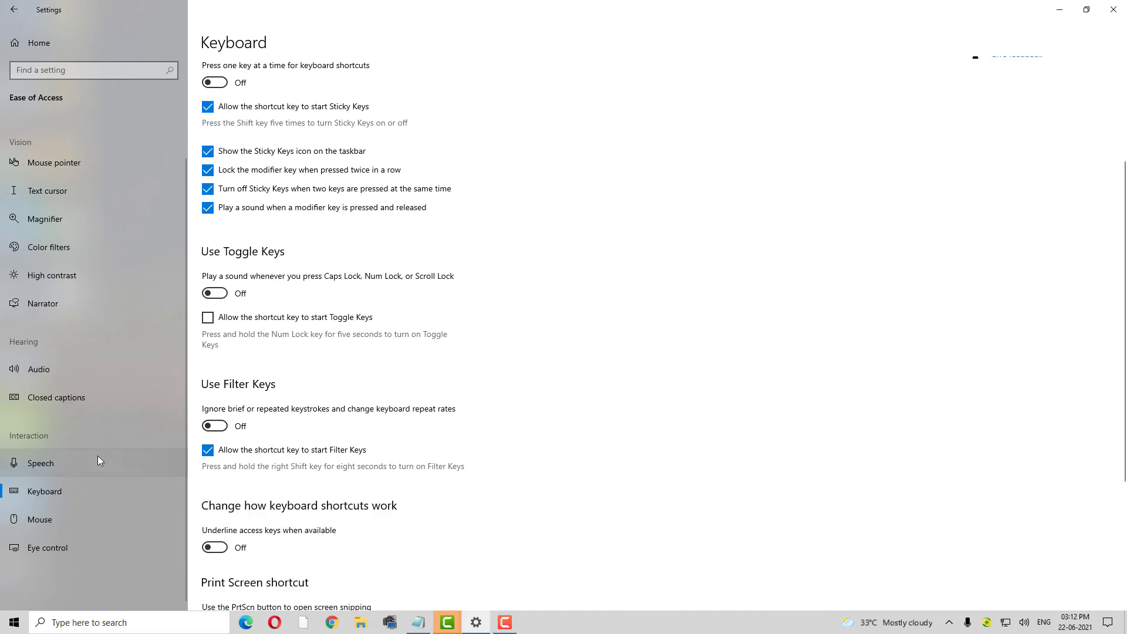
- Open the Ease of Access Display page and try the text size slider, keeping it at the smallest size
scroll(96, 480, up, 1)
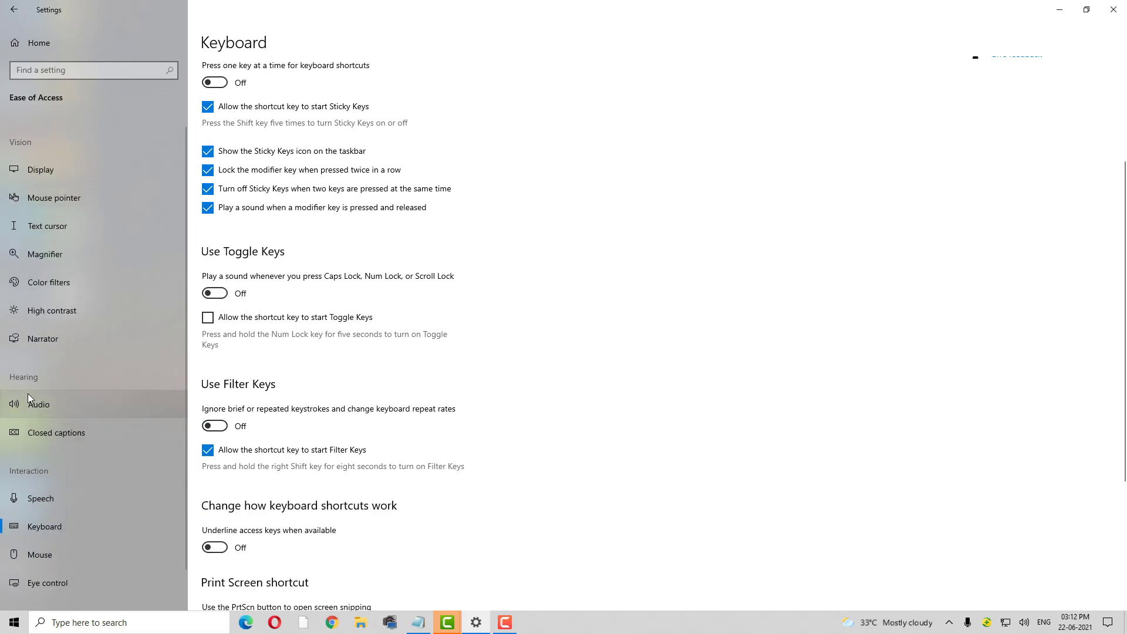
click(40, 169)
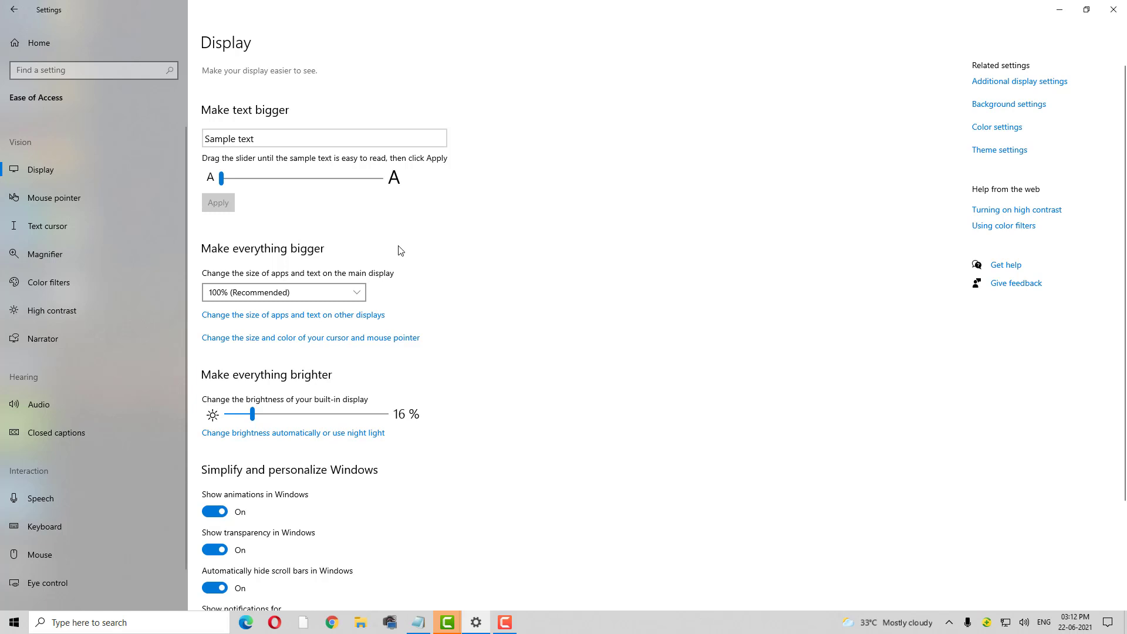
click(220, 185)
mouse_move(222, 187)
mouse_down()
mouse_move(365, 207)
mouse_move(230, 196)
mouse_move(222, 179)
mouse_up()
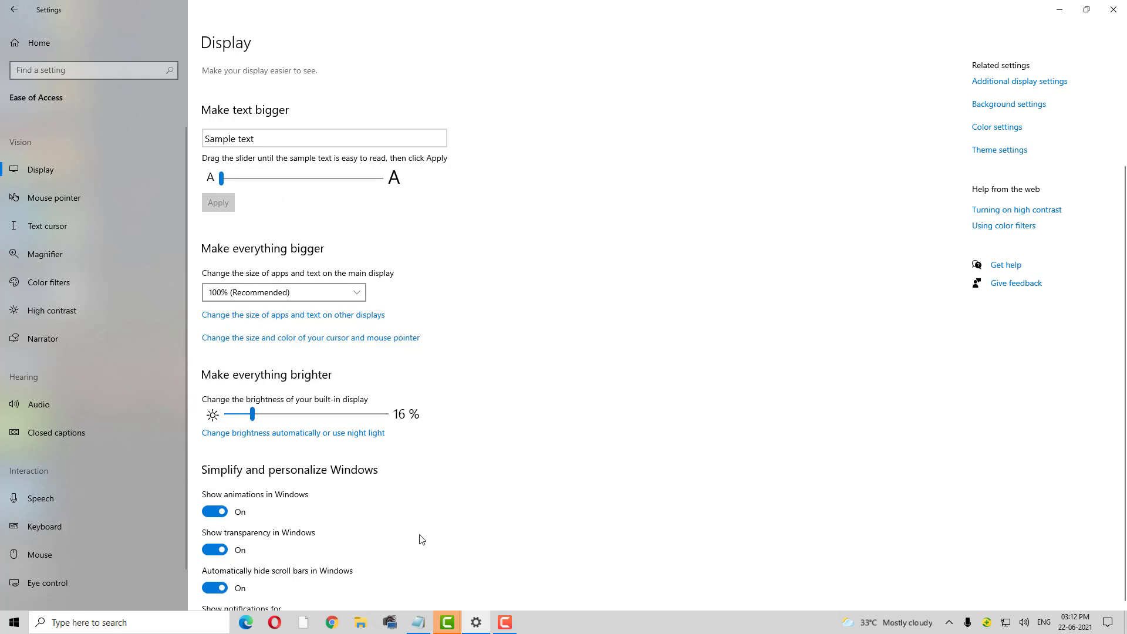
- Open the High contrast page and try high contrast mode by turning it on and back off
click(49, 312)
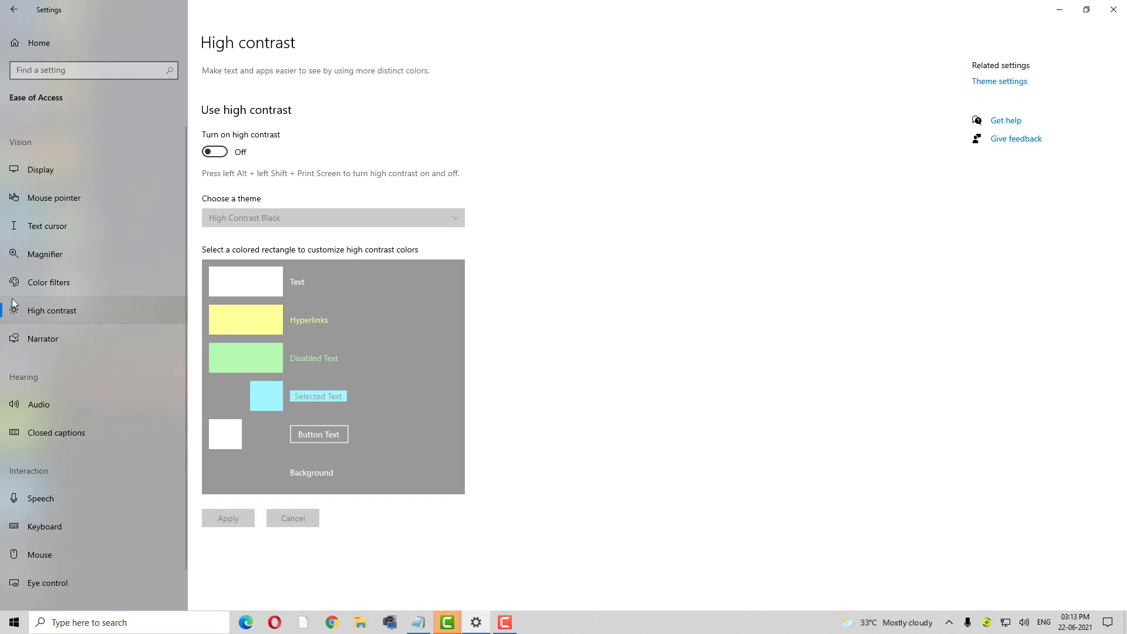
click(218, 156)
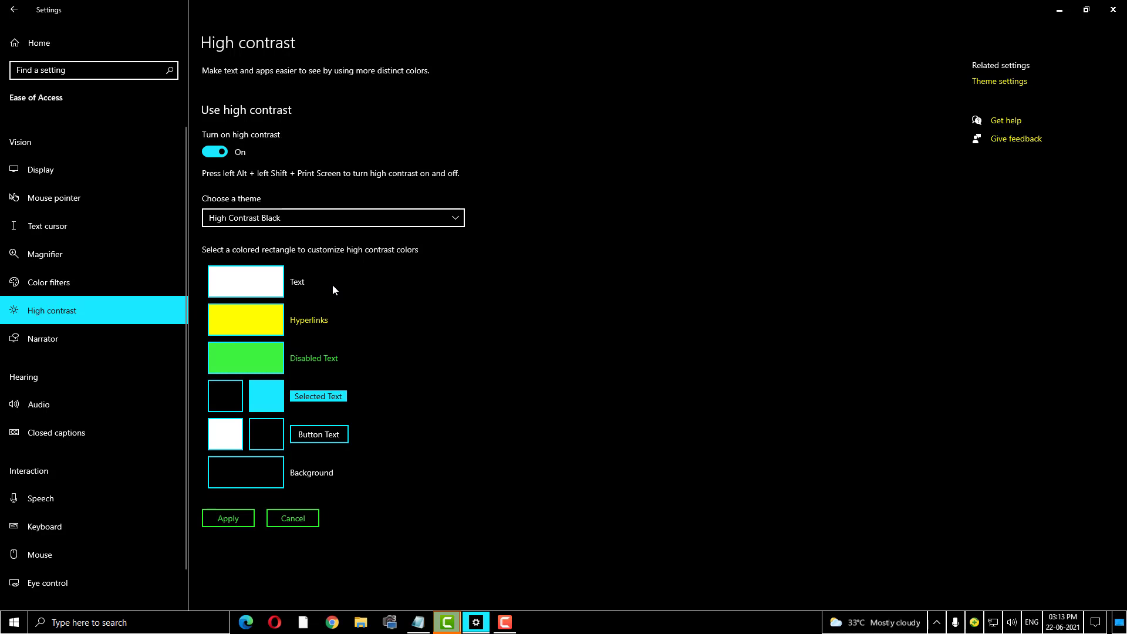
click(220, 155)
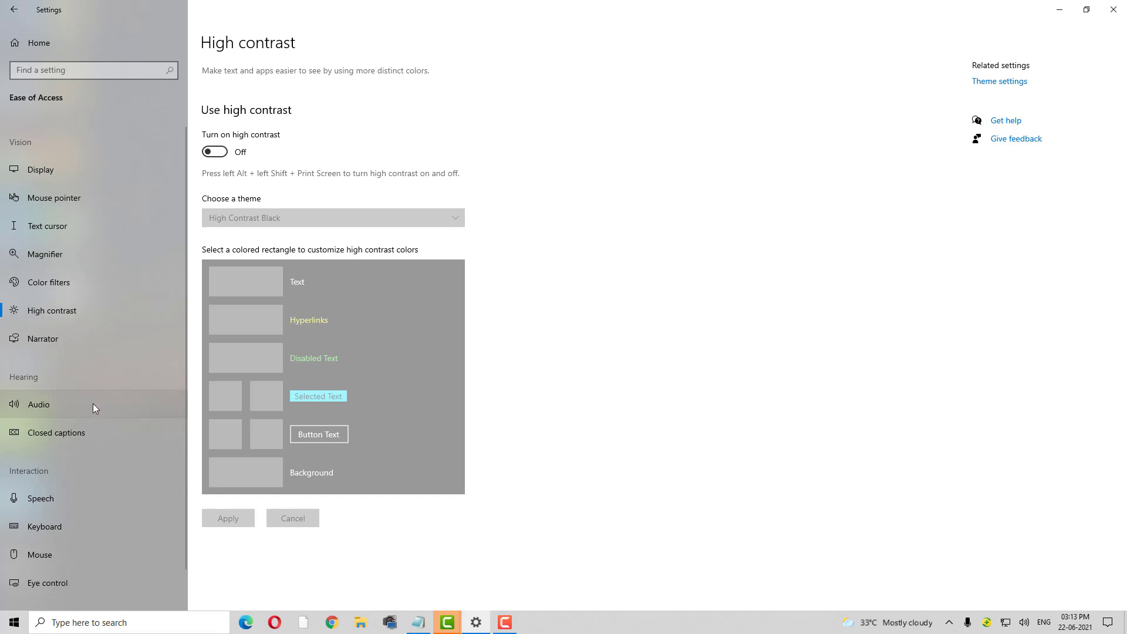
- Open the Ease of Access Mouse page and switch Mouse Keys off and back on
scroll(92, 403, down, 1)
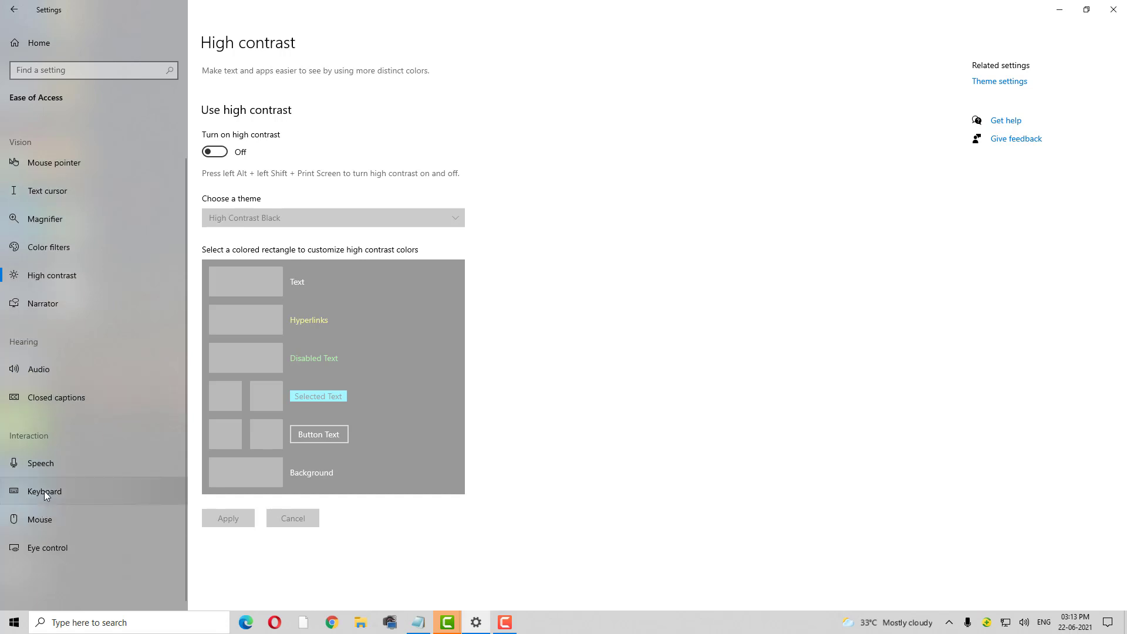
click(54, 520)
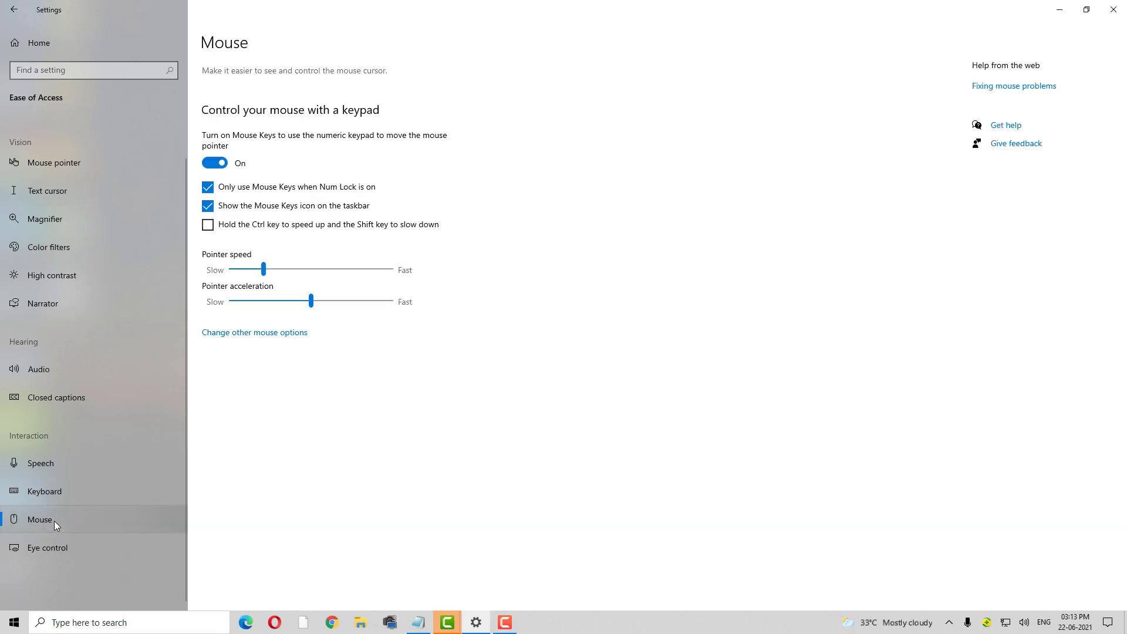
click(200, 165)
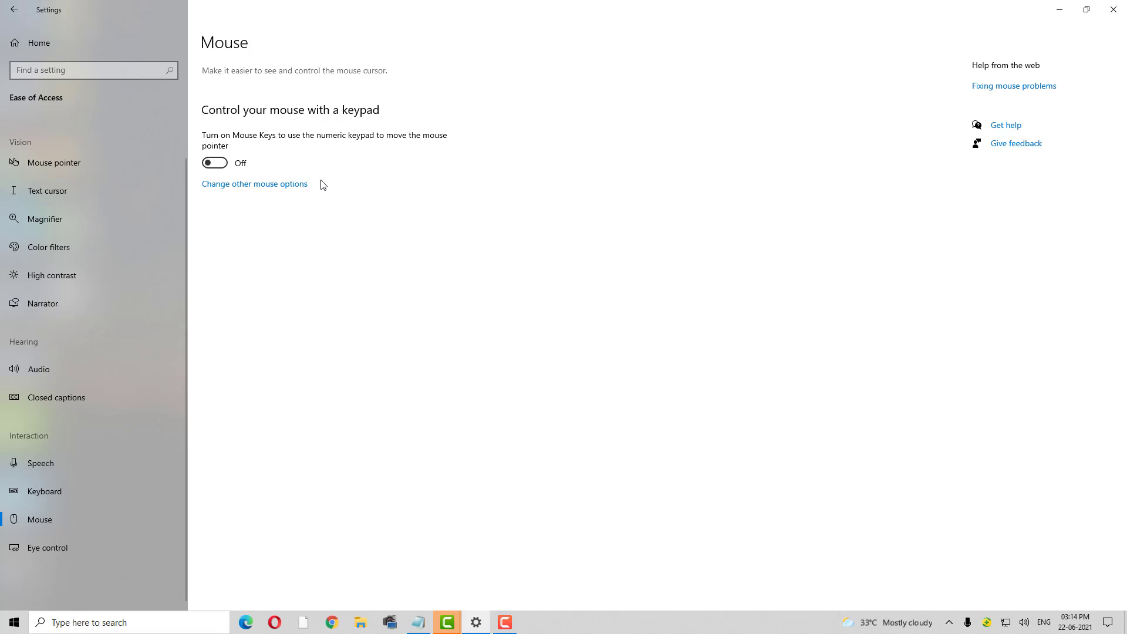
click(210, 167)
drag(208, 166, 231, 170)
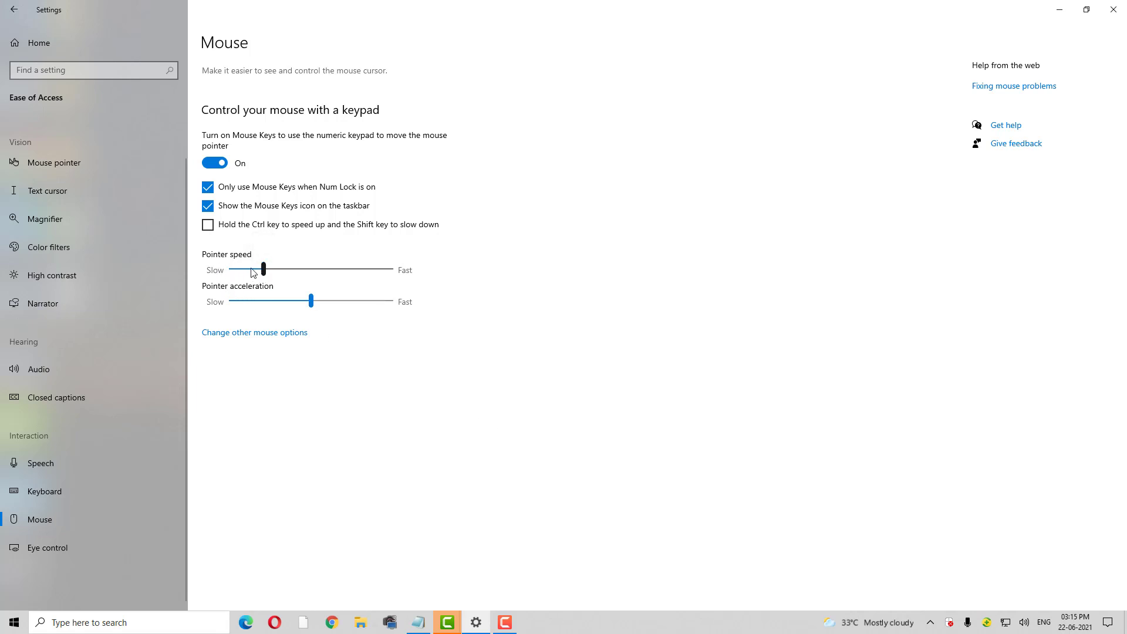
- Try a Mouse Keys pointer speed of 354 near the fast end, and set it close to the slow end
drag(264, 276, 405, 285)
key(Left)
key(Left)
key(Left)
key(Left)
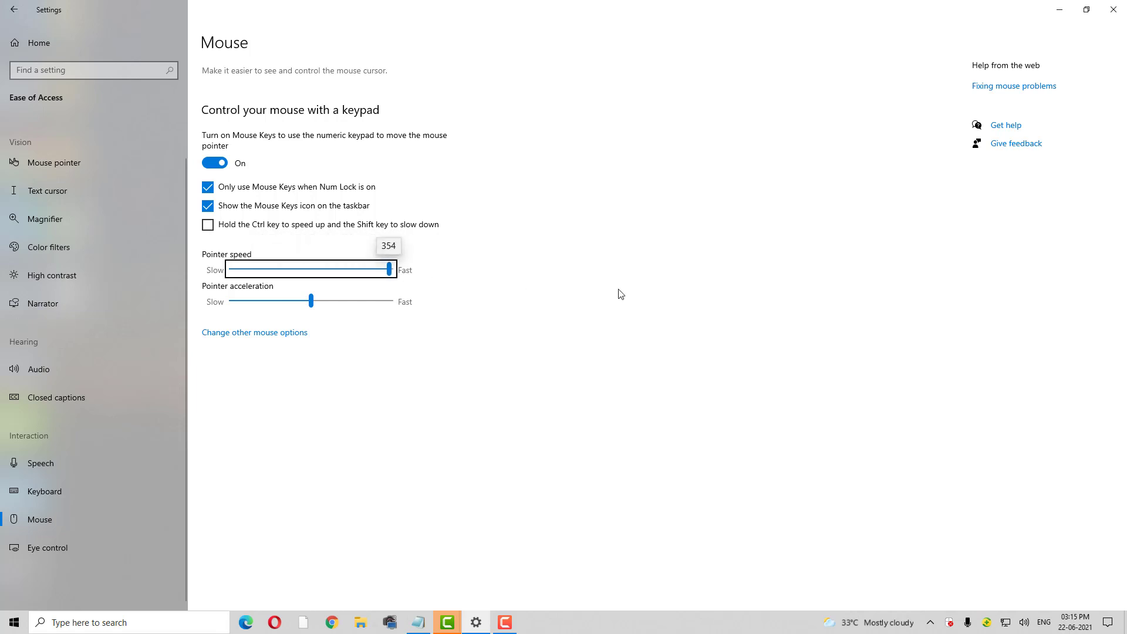
drag(391, 271, 244, 276)
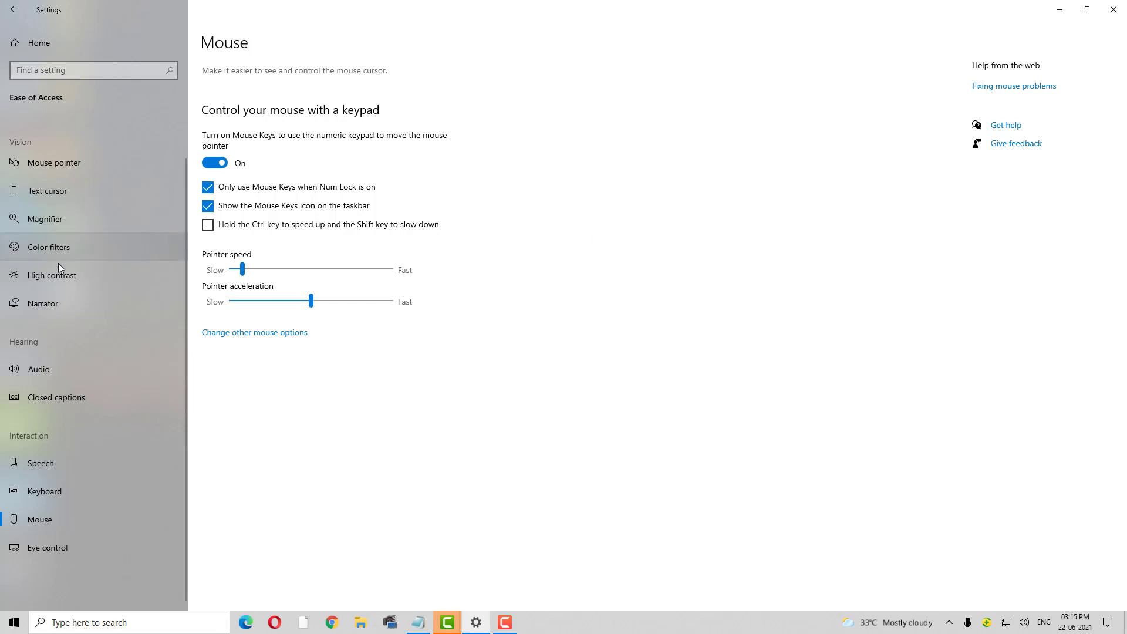
- Open the Mouse pointer page and try the black, inverted and custom pointer colors, finishing on white at the smallest size
click(44, 162)
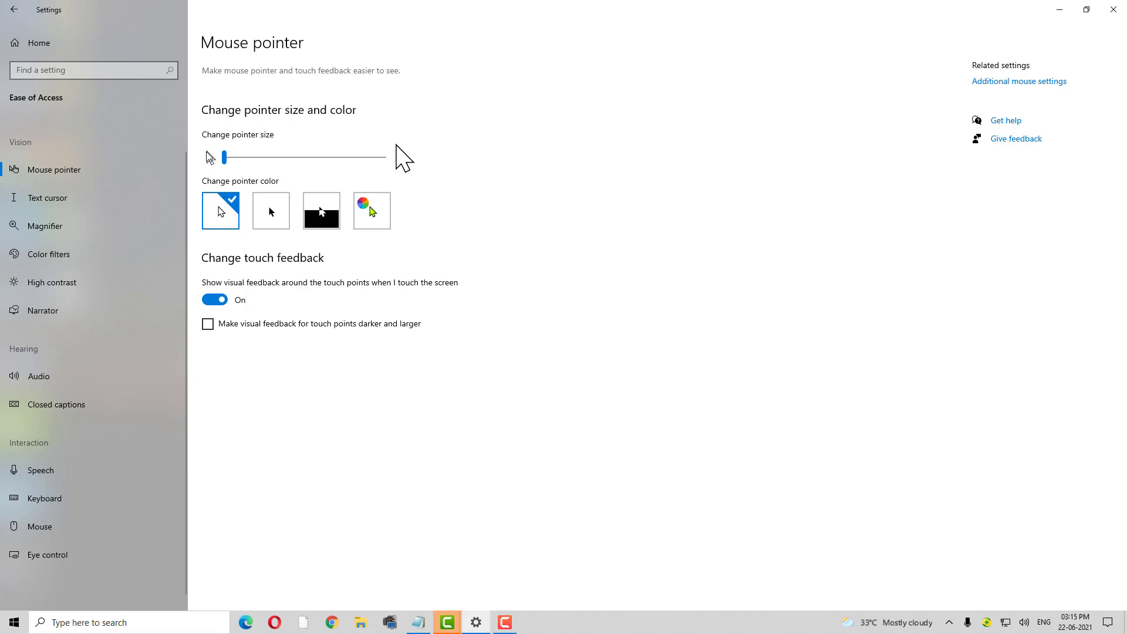
mouse_move(224, 160)
mouse_down()
mouse_move(299, 177)
mouse_move(385, 174)
mouse_move(223, 191)
mouse_move(222, 158)
mouse_up()
click(273, 221)
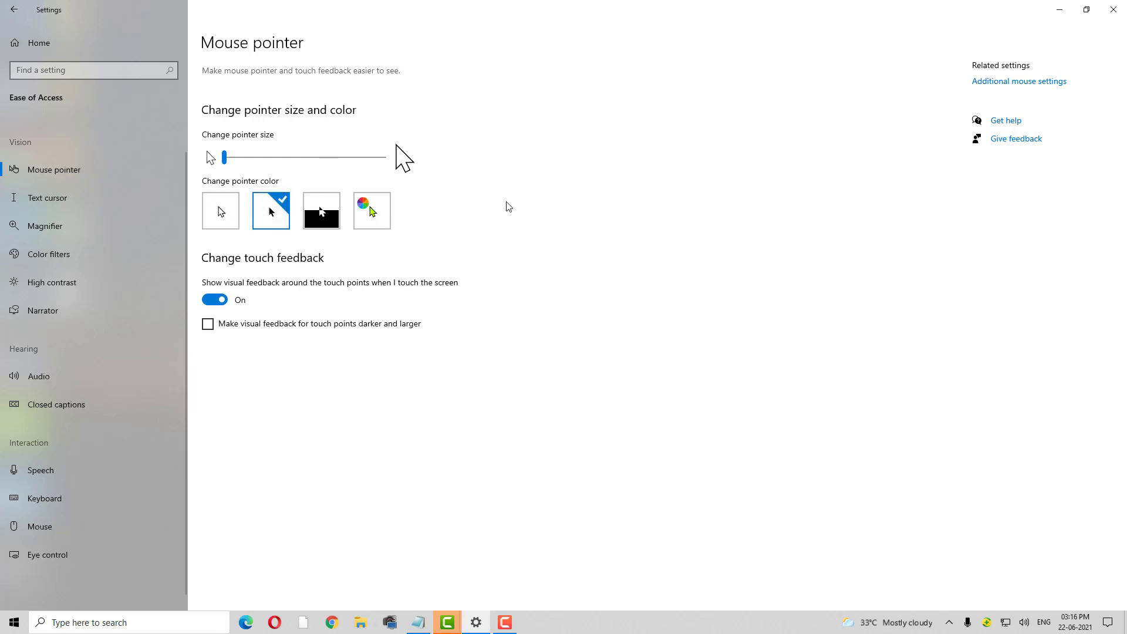
click(319, 211)
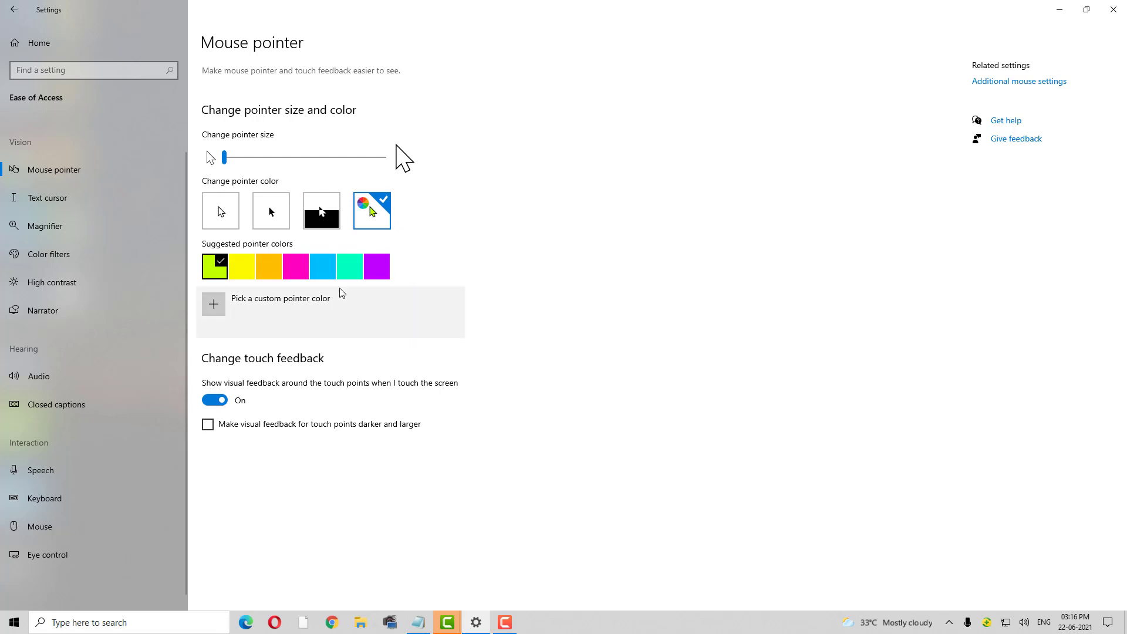
click(220, 208)
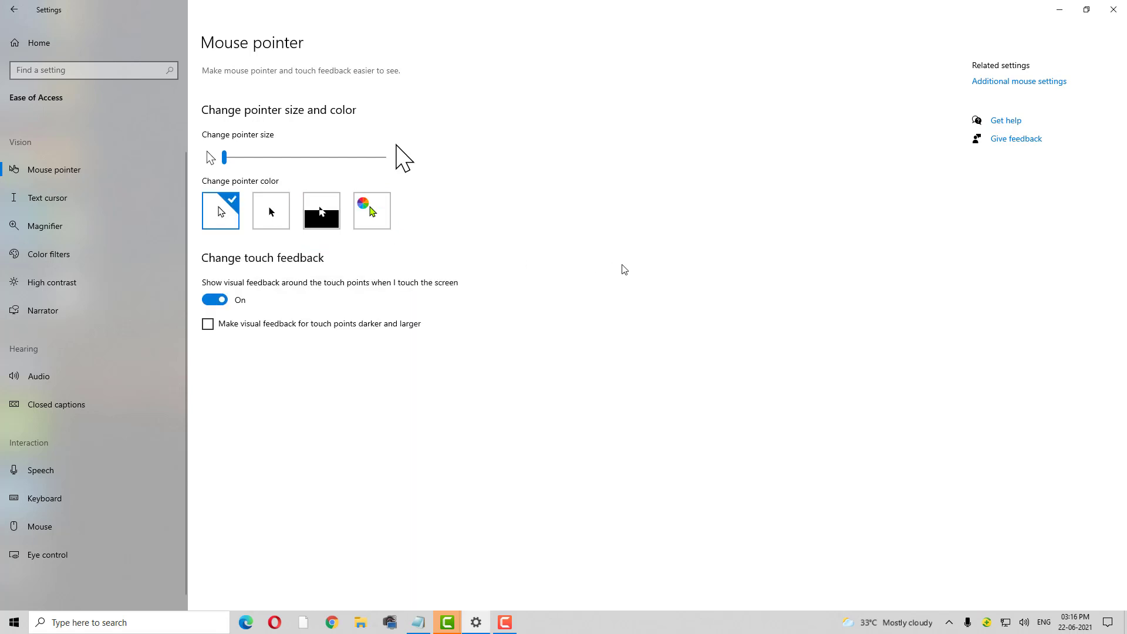
- Open the Ease of Access Audio page and show the choices for visual notification alerts
scroll(35, 405, down, 1)
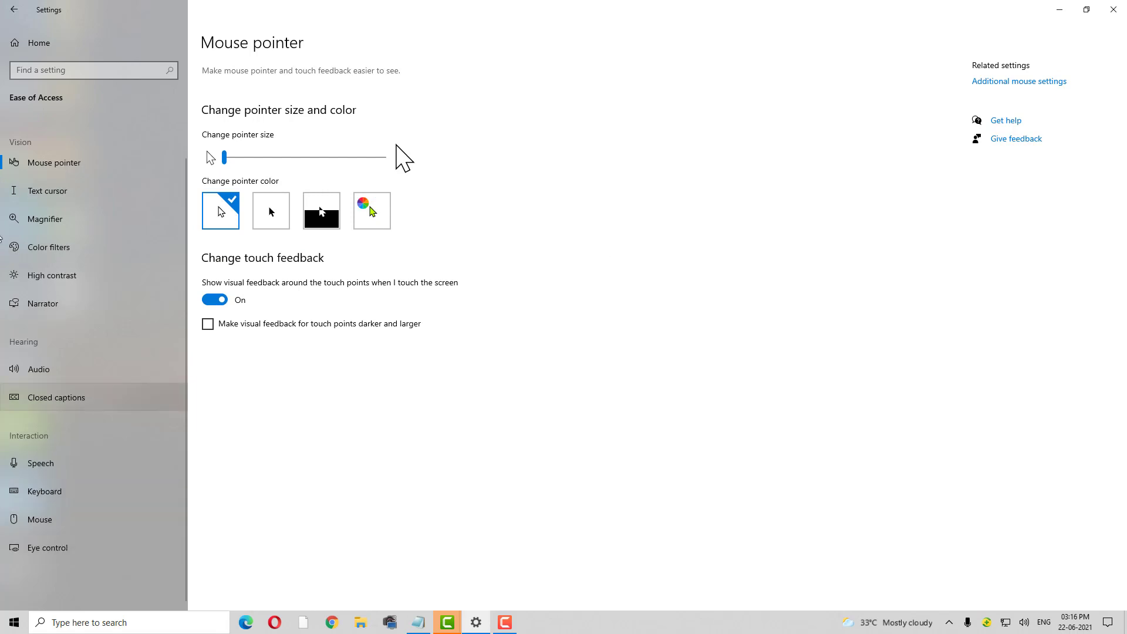
scroll(117, 228, up, 2)
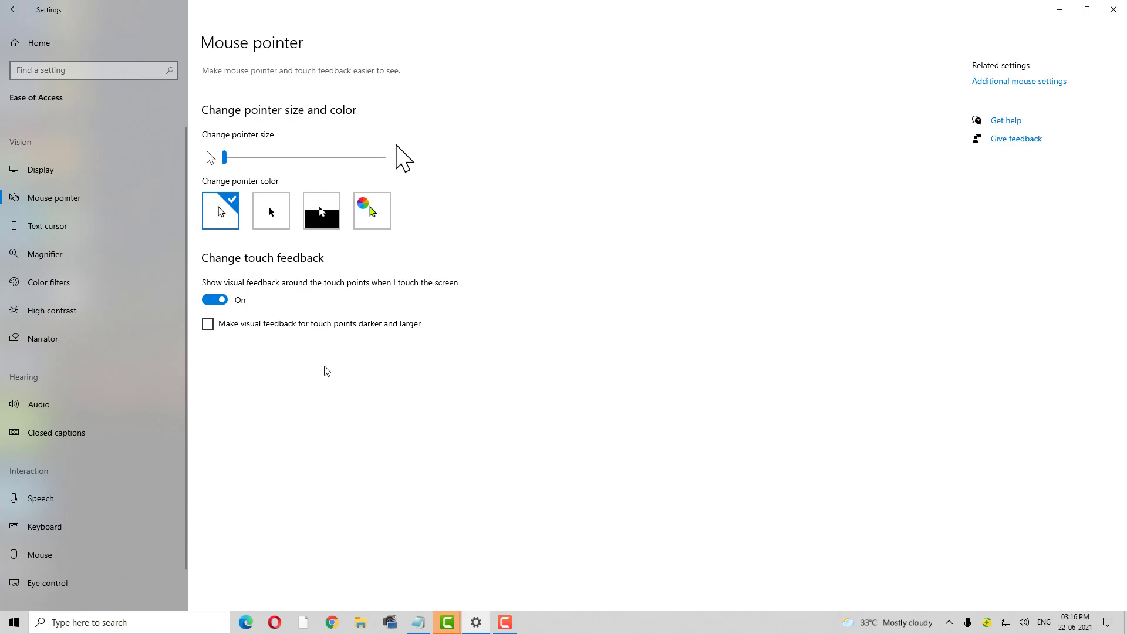
scroll(95, 487, down, 2)
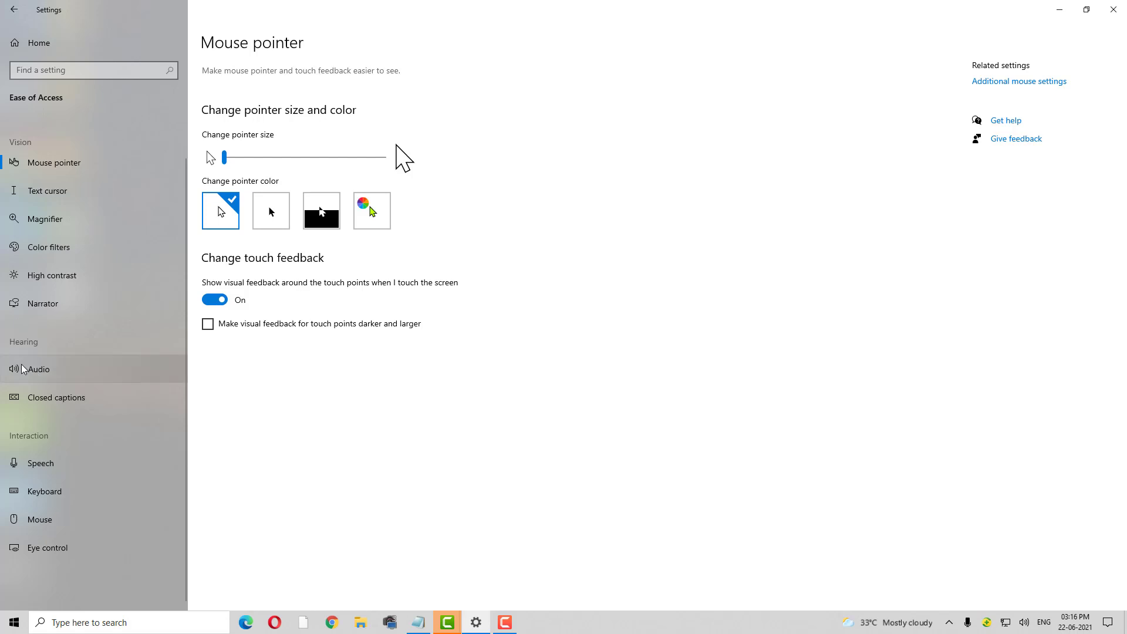
click(40, 371)
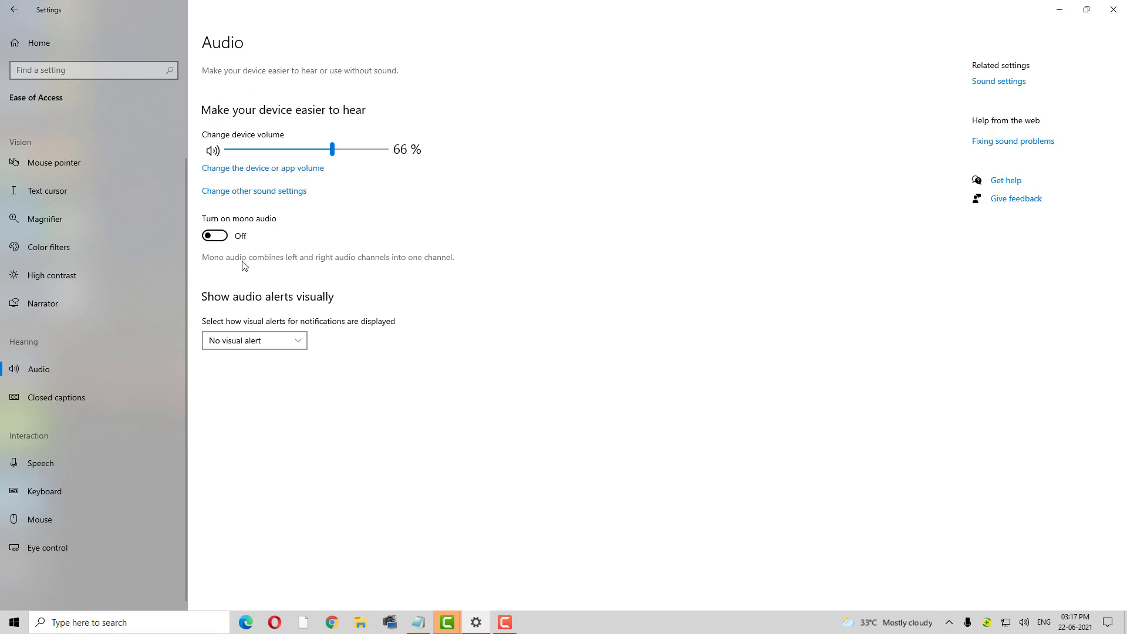
click(297, 344)
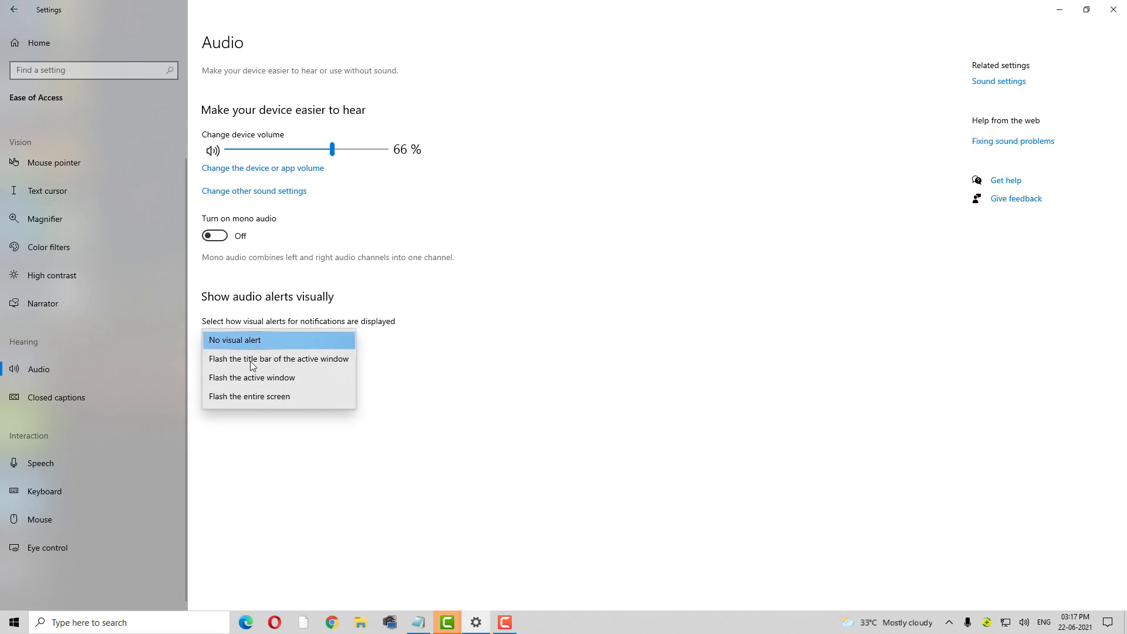